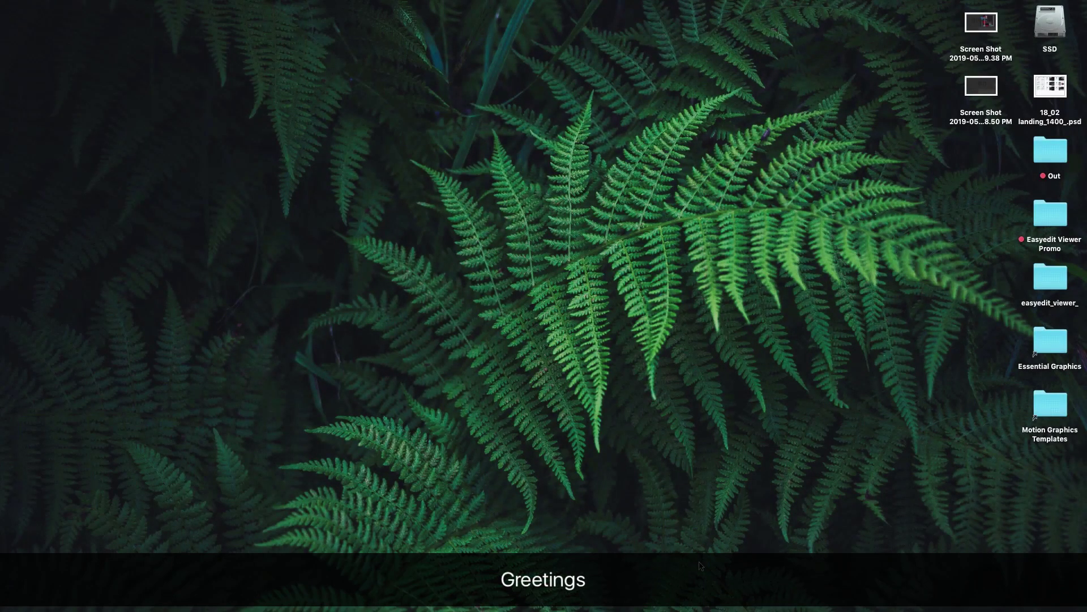
# Reveal the macOS Dock at the bottom edge to reach the Downloads stack
pyautogui.moveTo(733, 610)
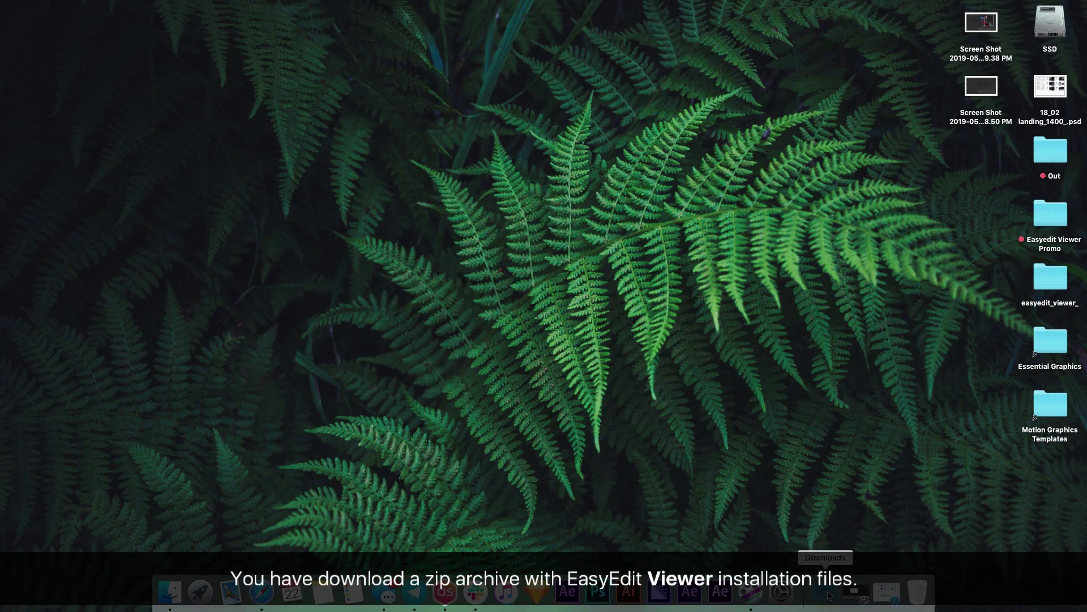
# Open Downloads in a Finder window and open the unzipped EasyEditViewer folder
pyautogui.click(830, 477)
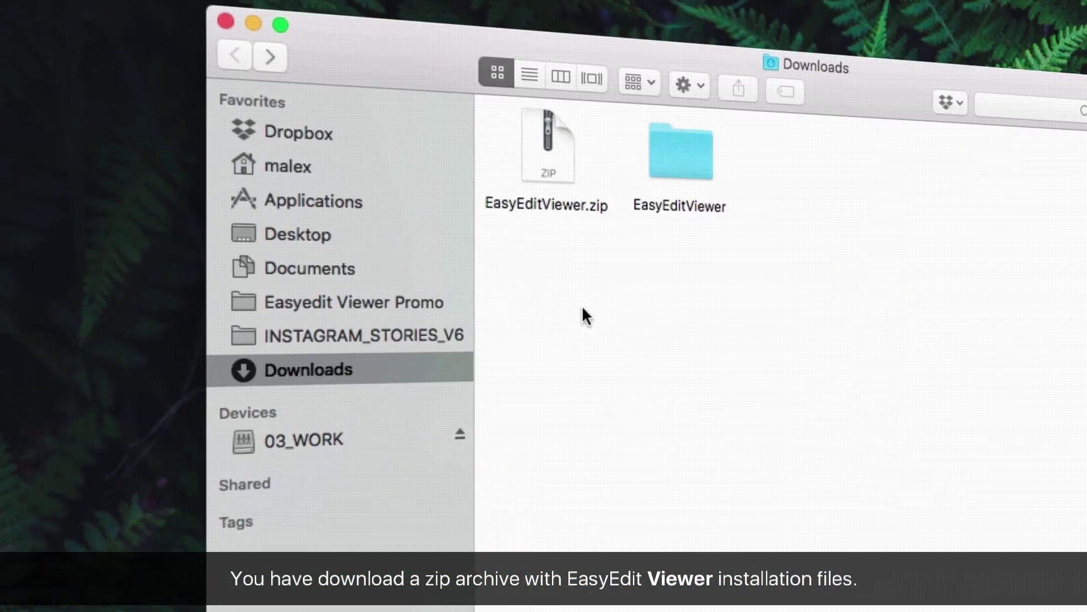
pyautogui.click(533, 170)
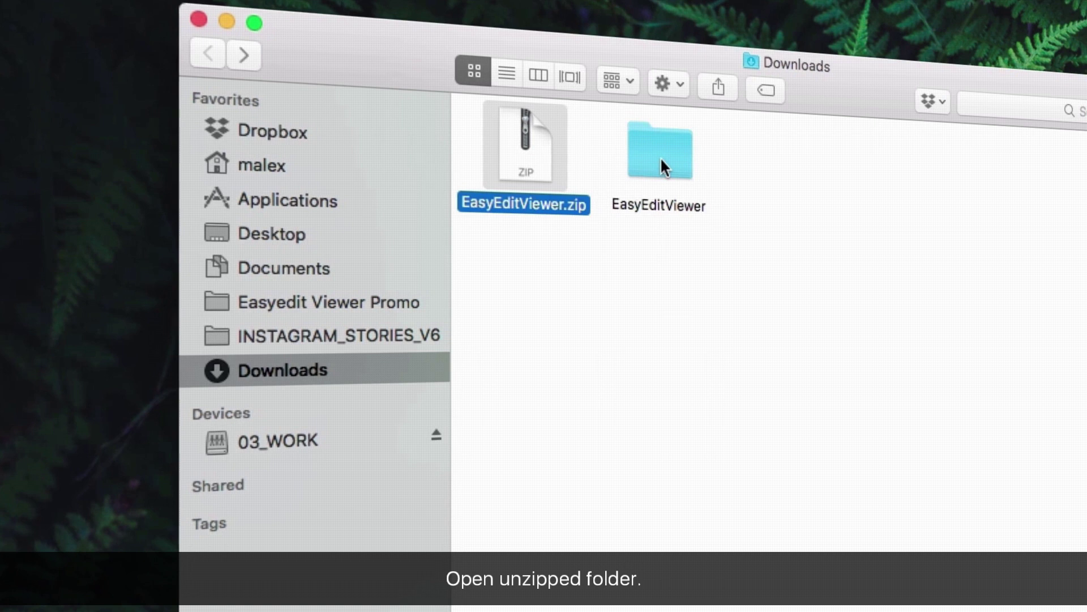
pyautogui.click(672, 159)
pyautogui.doubleClick(636, 158)
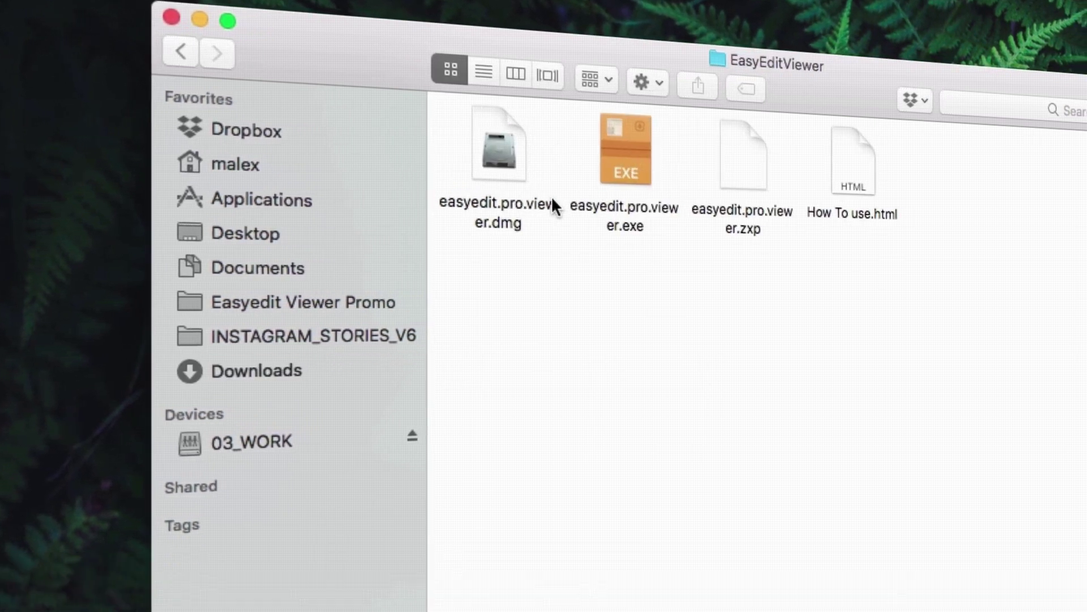
# Look over the .dmg, .exe and .zxp installers, then open easyedit.pro.viewer.dmg
pyautogui.click(540, 163)
pyautogui.click(629, 168)
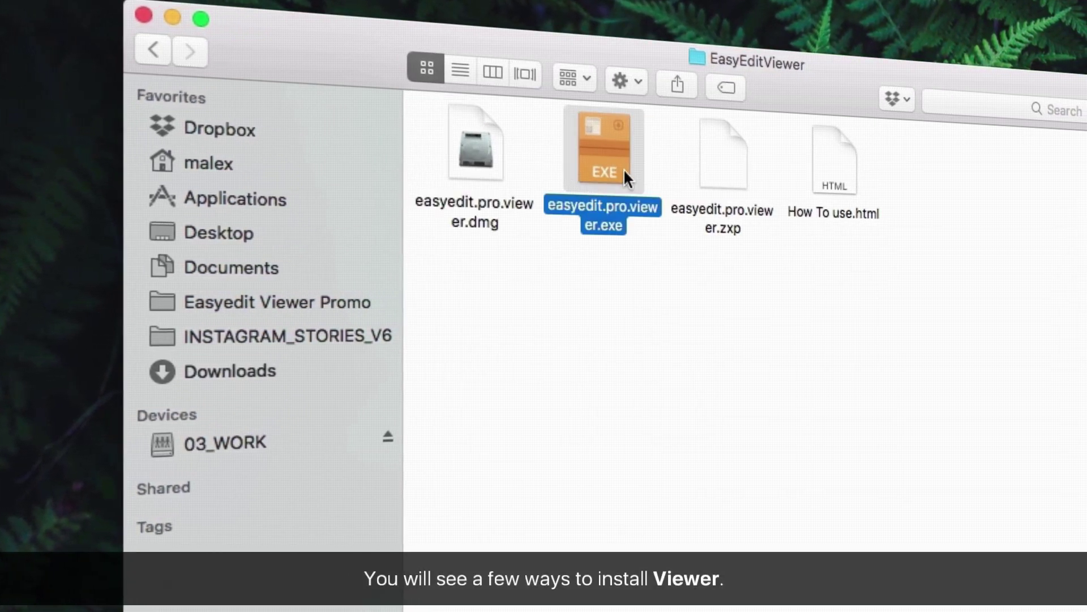
pyautogui.click(717, 164)
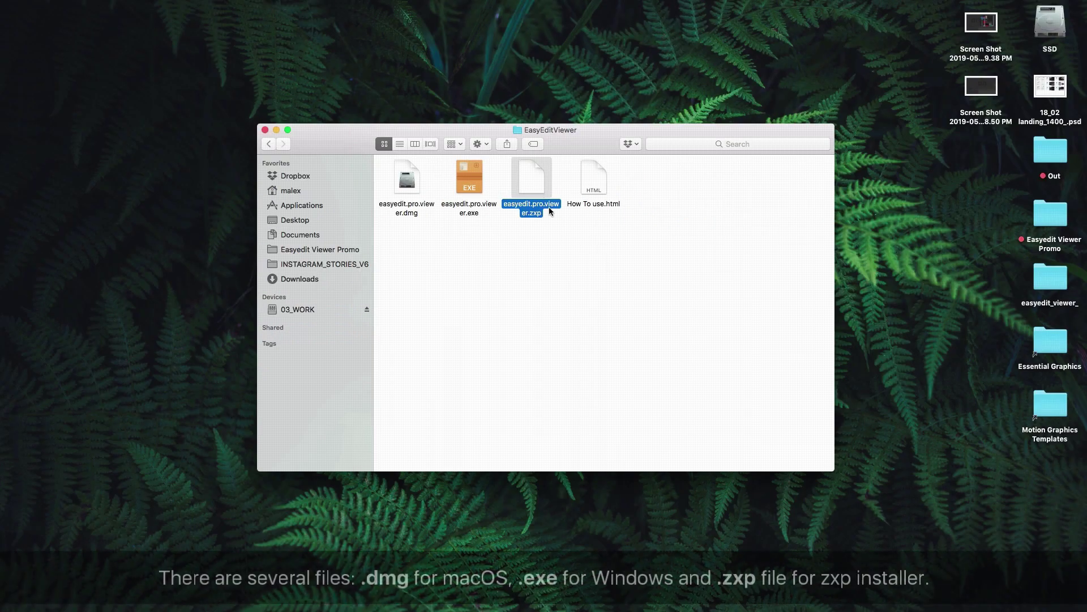
pyautogui.click(499, 229)
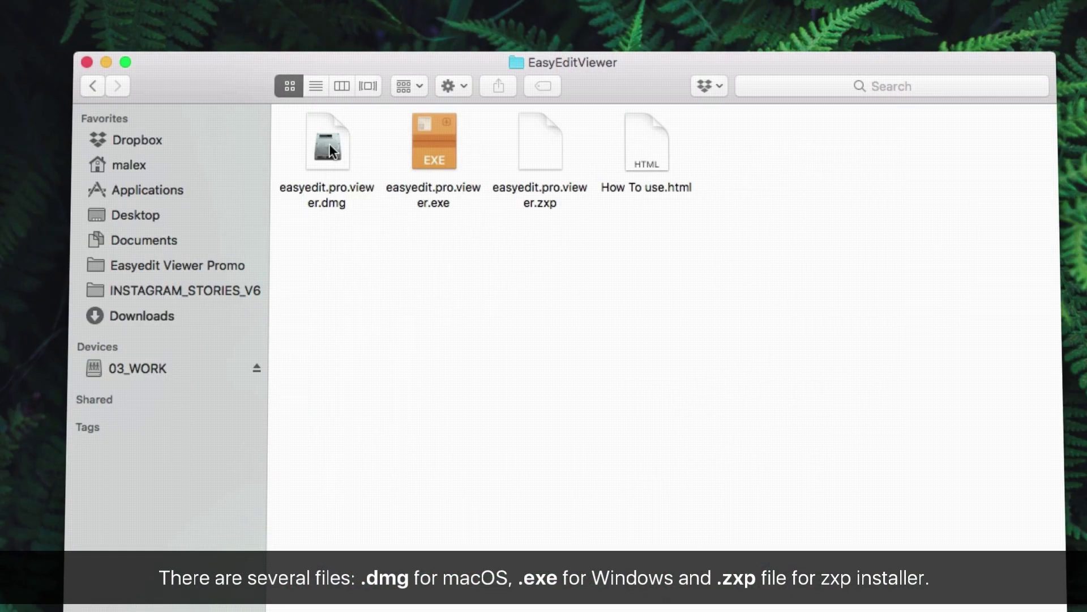
pyautogui.rightClick(326, 145)
pyautogui.click(353, 148)
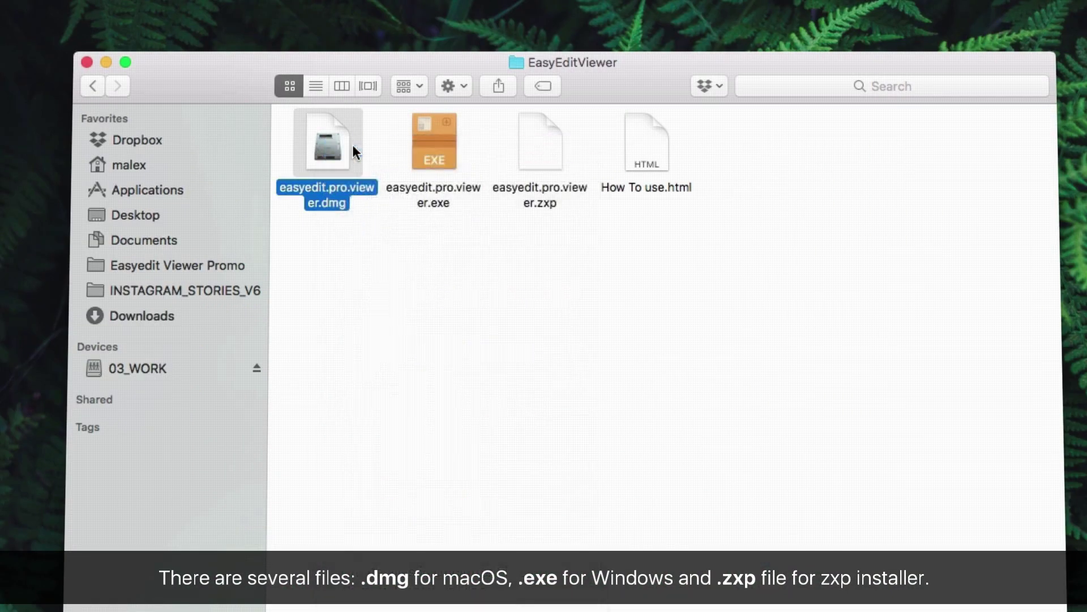
# Agree to the licence and open easyedit.pro.viewer.pkg from the mounted disk image
pyautogui.click(797, 382)
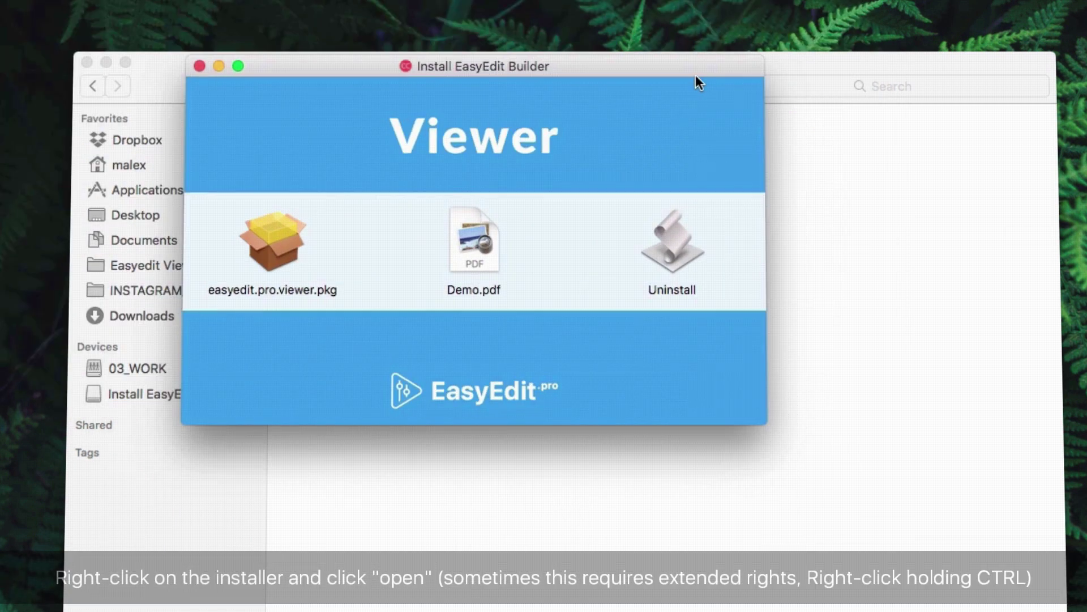
pyautogui.moveTo(695, 75); pyautogui.dragTo(736, 115)
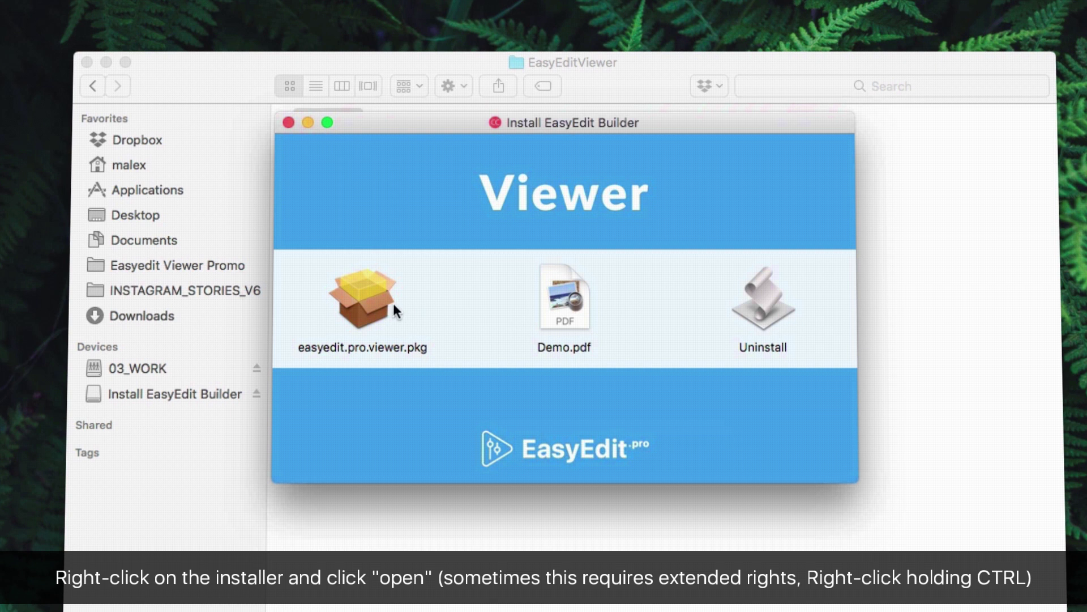
pyautogui.rightClick(366, 292)
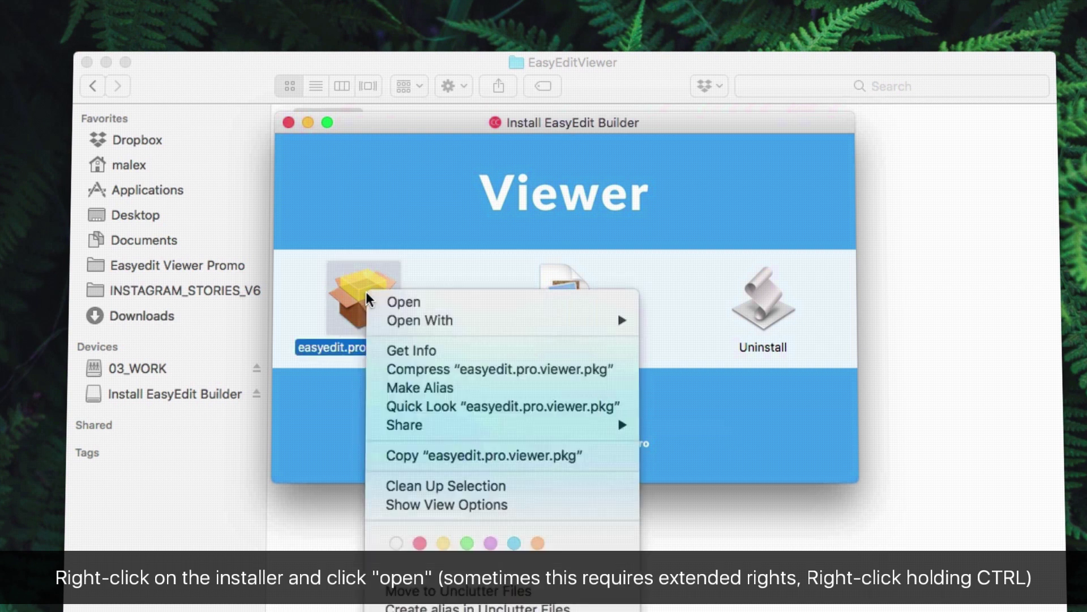
pyautogui.click(449, 301)
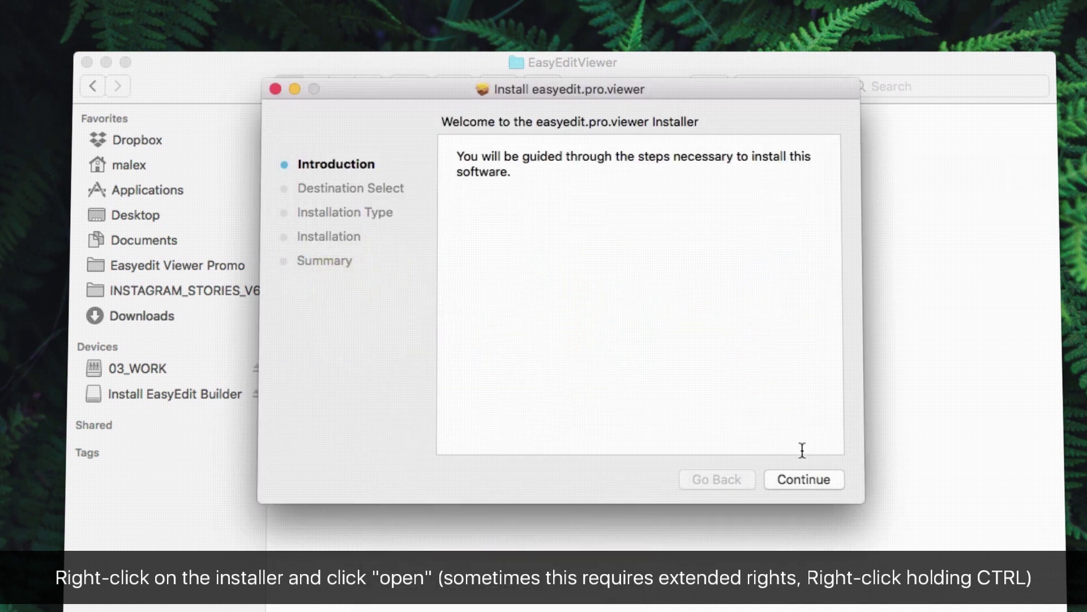
# Install easyedit.pro.viewer, close the installer and keep the installer file
pyautogui.click(804, 479)
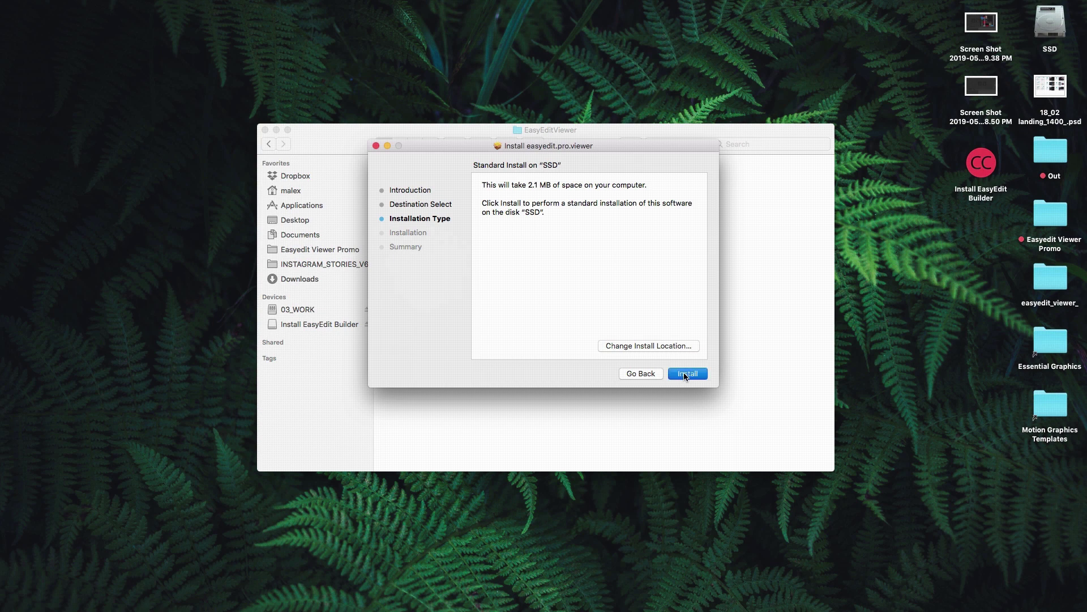
pyautogui.click(685, 374)
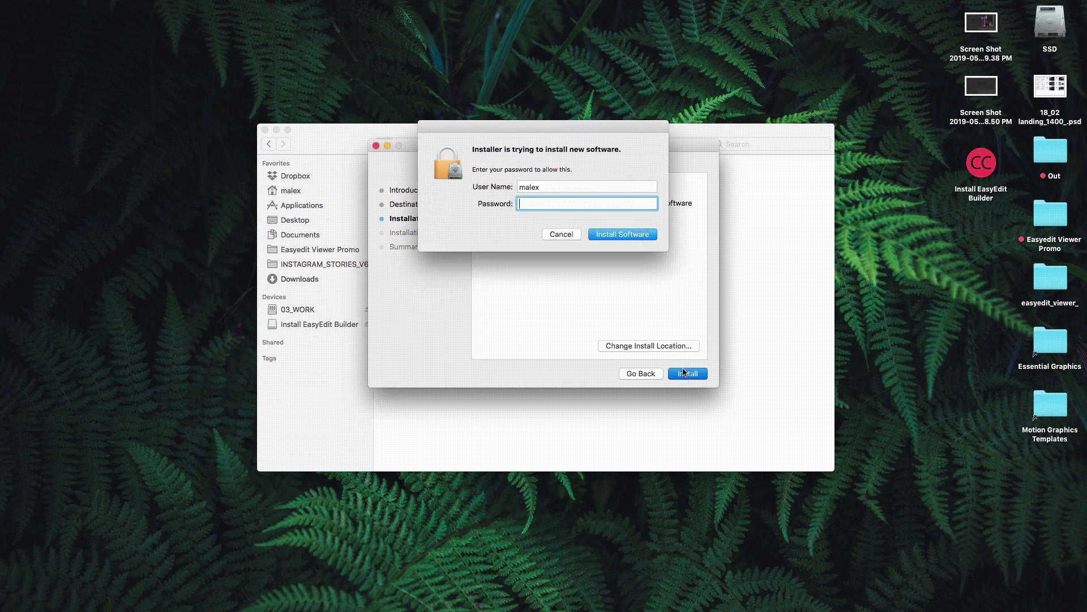
pyautogui.click(633, 235)
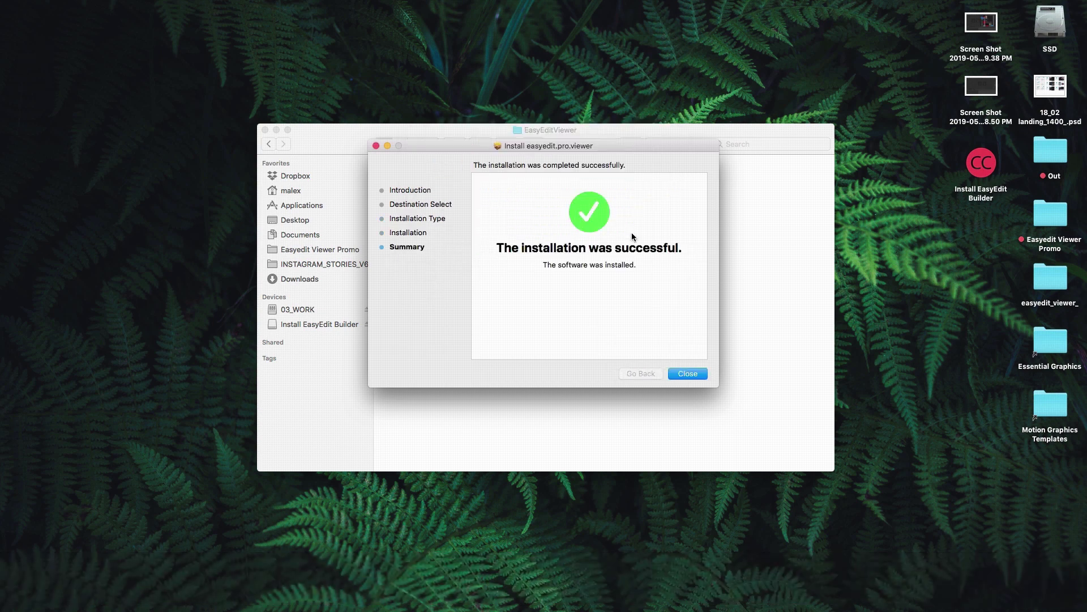
pyautogui.click(692, 375)
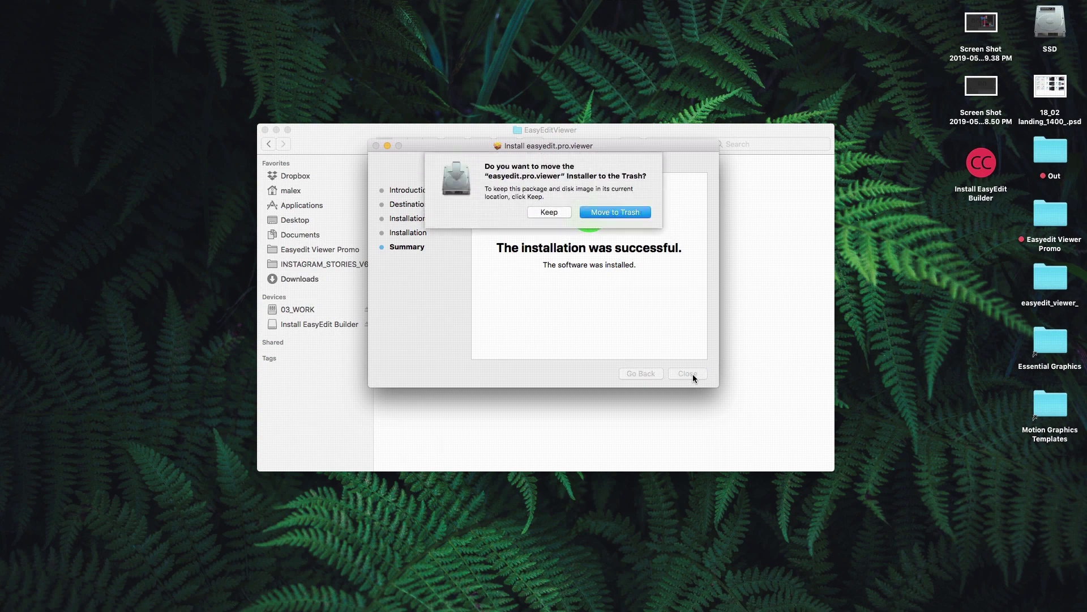
pyautogui.click(549, 213)
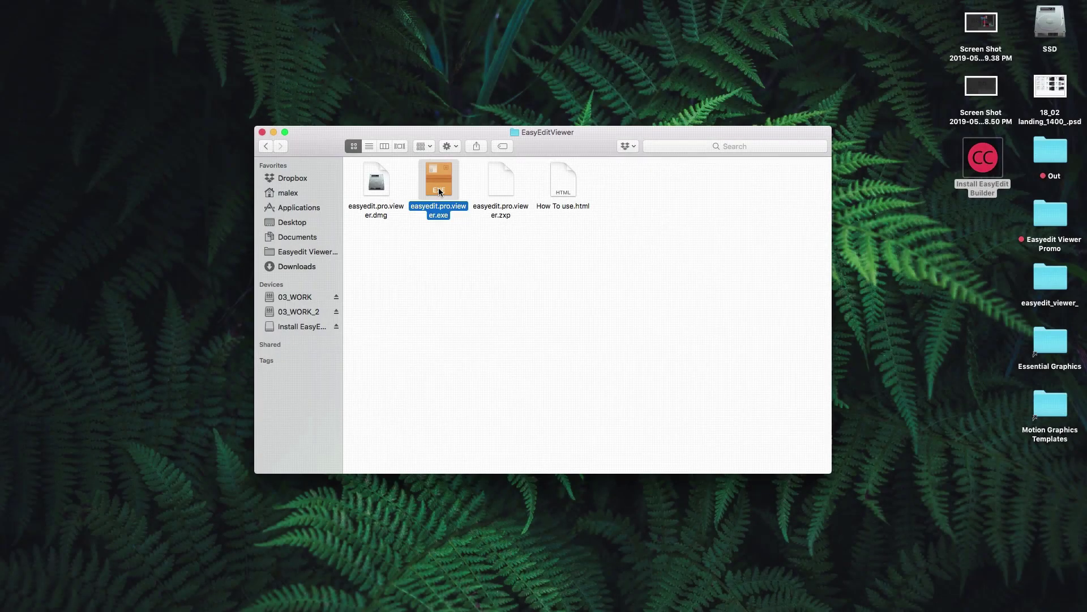
# Launch ZXPInstaller by searching 'zxp' in Spotlight and drop easyedit.pro.viewer.zxp onto it
pyautogui.click(437, 234)
pyautogui.click(500, 183)
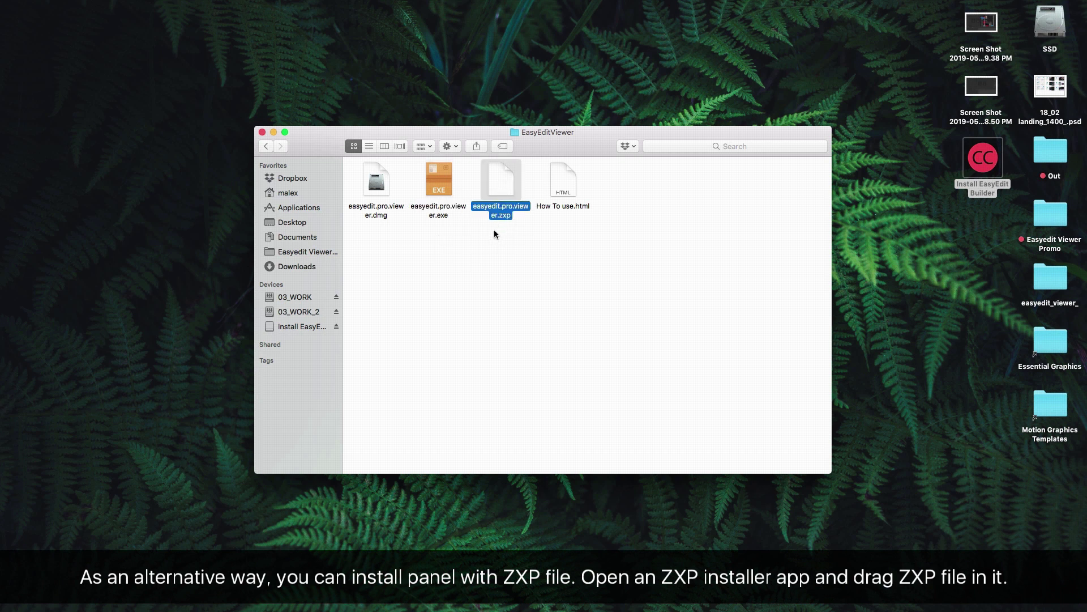
pyautogui.click(505, 249)
pyautogui.press('super+space')
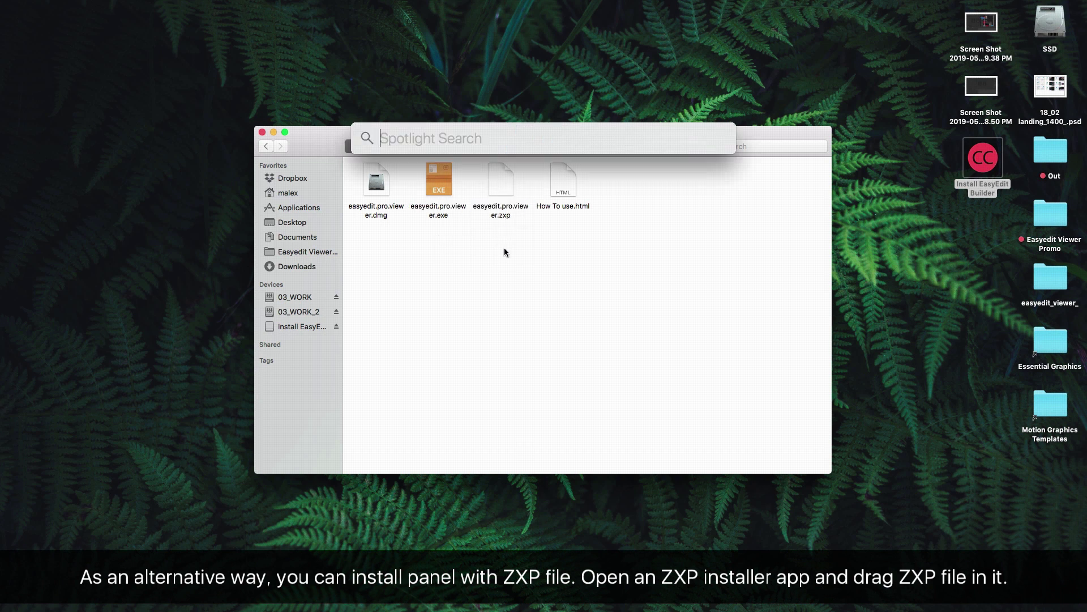
pyautogui.write('zxp')
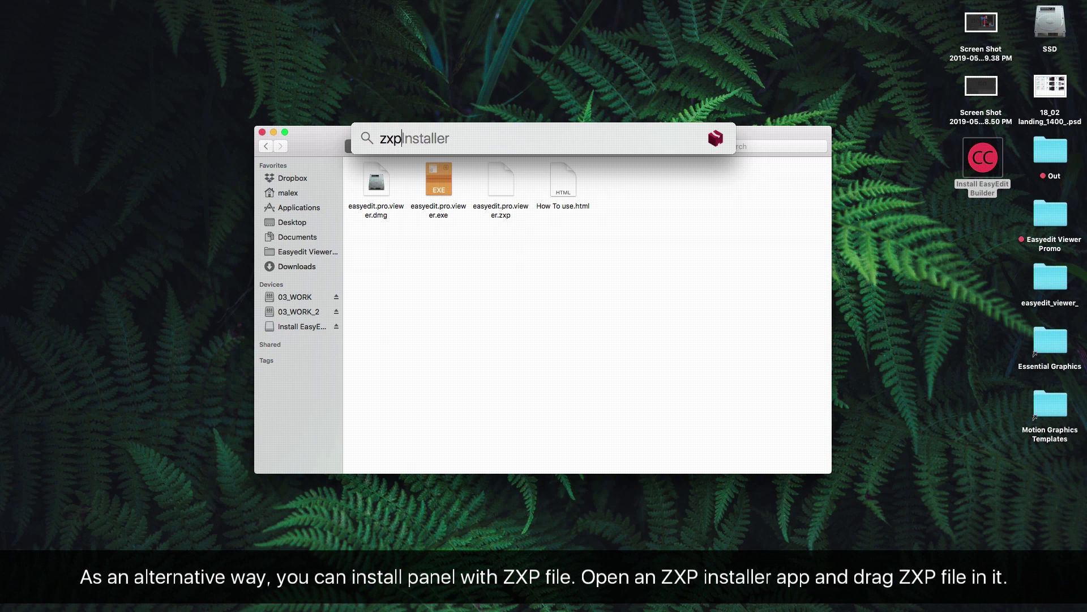
pyautogui.press('Return')
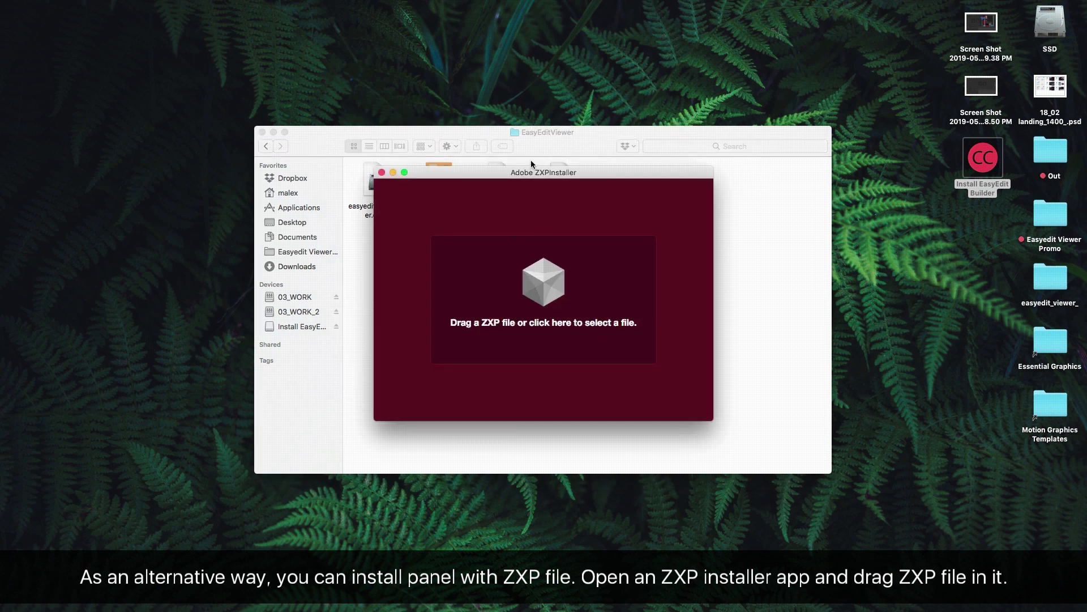
pyautogui.moveTo(530, 176); pyautogui.dragTo(731, 137)
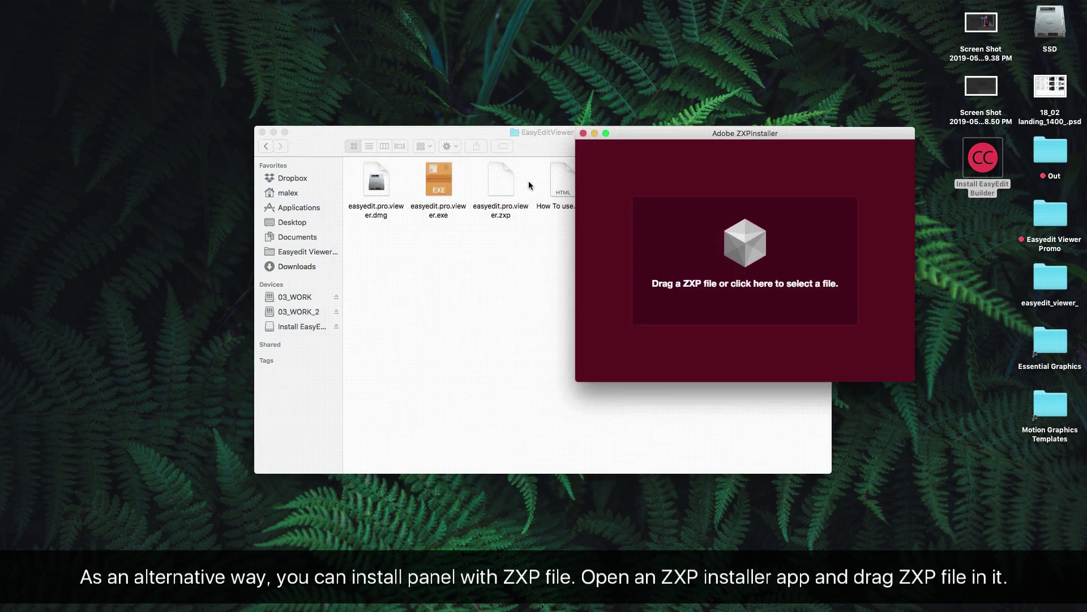
pyautogui.moveTo(510, 185); pyautogui.dragTo(777, 259)
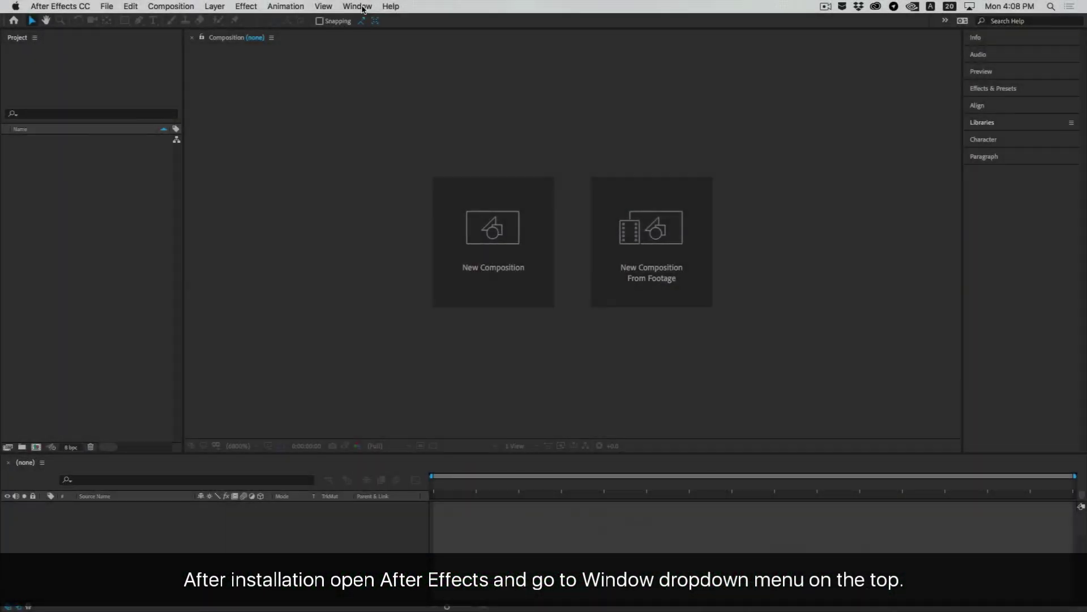
# Open the EasyEdit Viewer panel from Window > Extensions
pyautogui.click(357, 6)
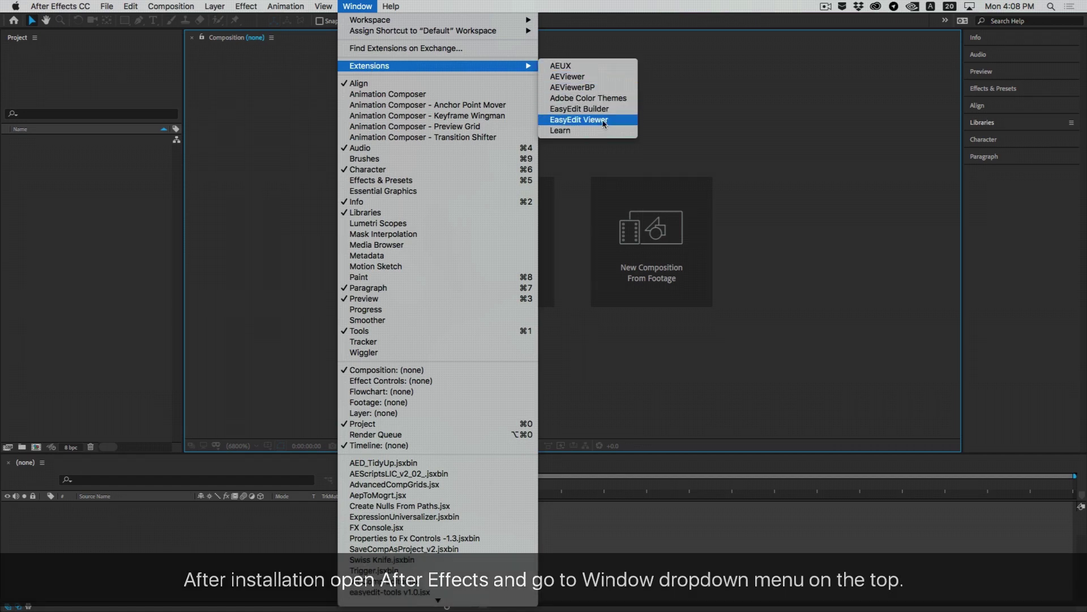
pyautogui.click(626, 120)
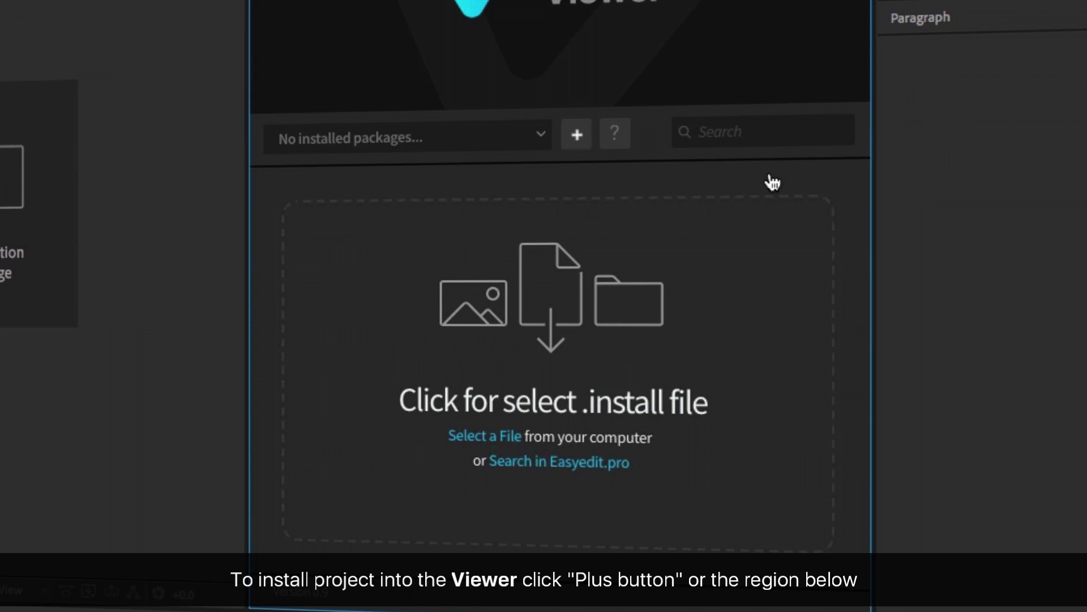
# Choose INSTAGRAM_STORIES_V6.install from the INSTAGRAM_STORIES_V6 folder as the package to install
pyautogui.click(709, 295)
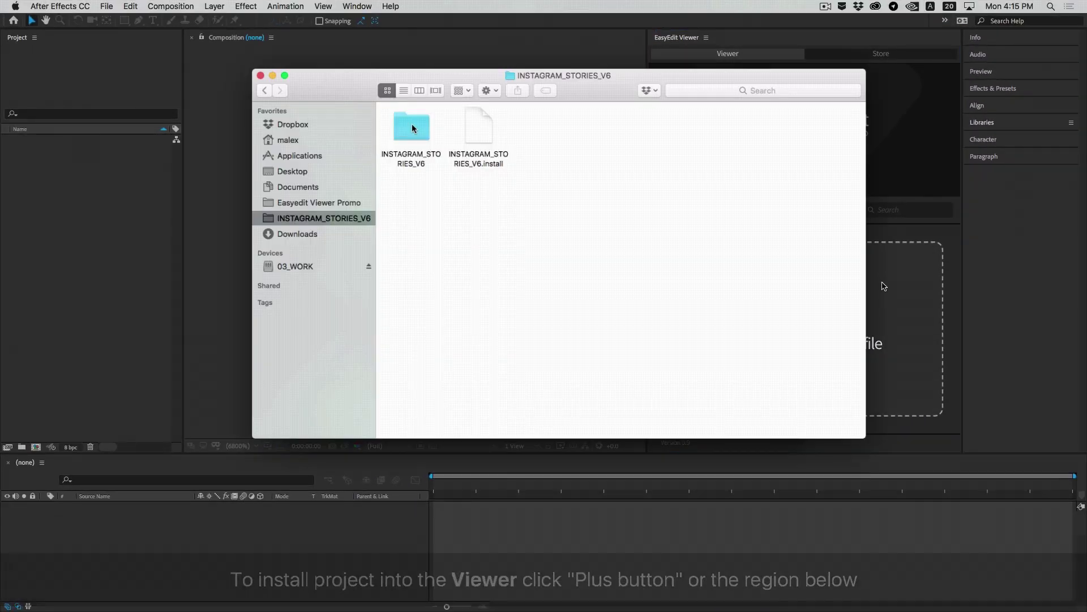
pyautogui.click(412, 128)
pyautogui.click(471, 124)
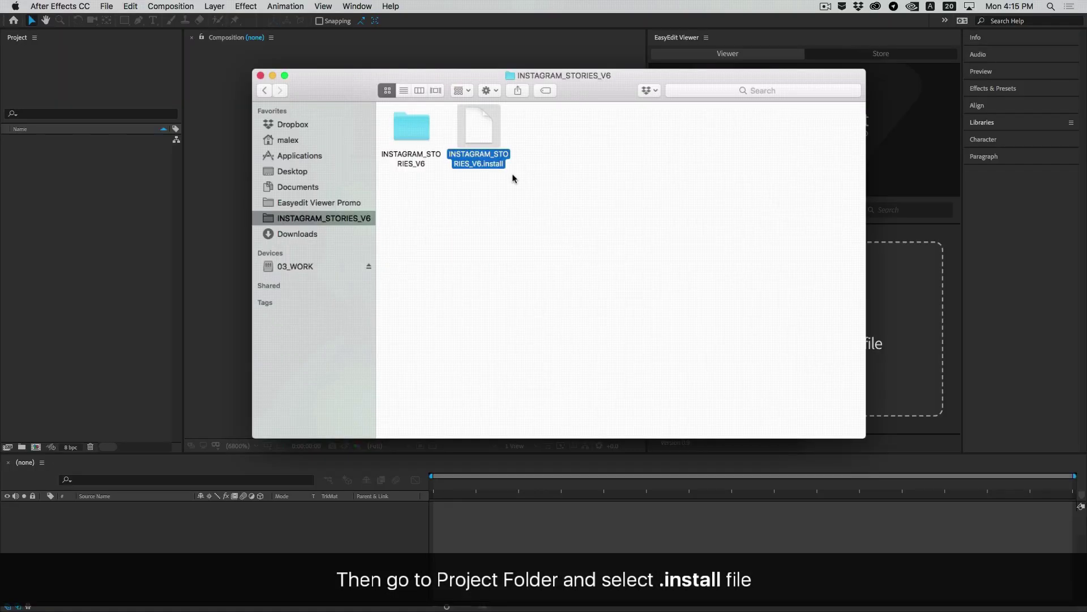
pyautogui.press('Return')
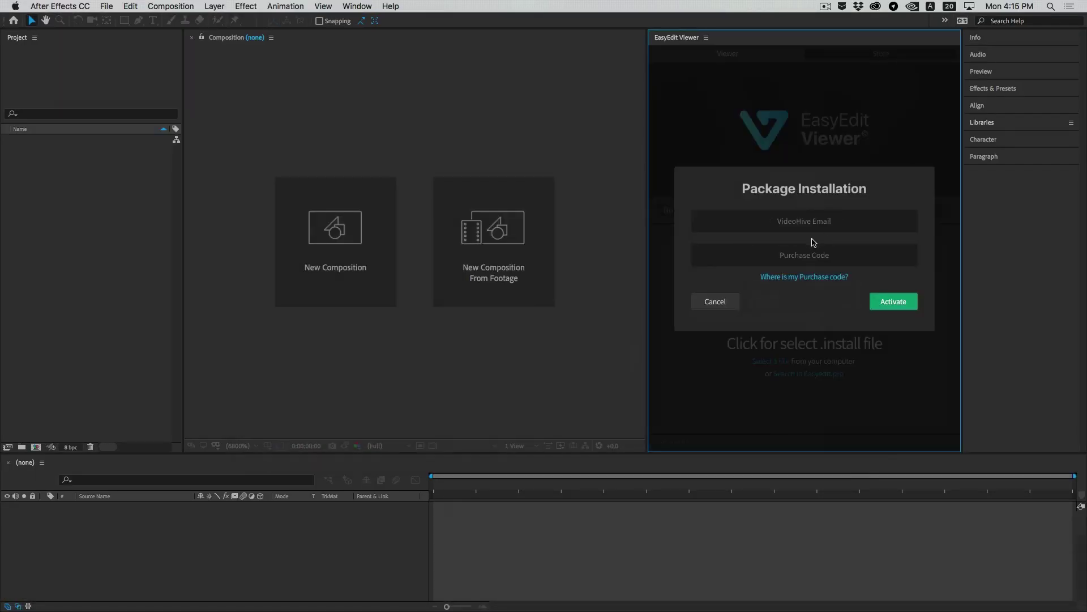
# Copy the buyer's email from the Notes licence note into the VideoHive Email field
pyautogui.moveTo(335, 602)
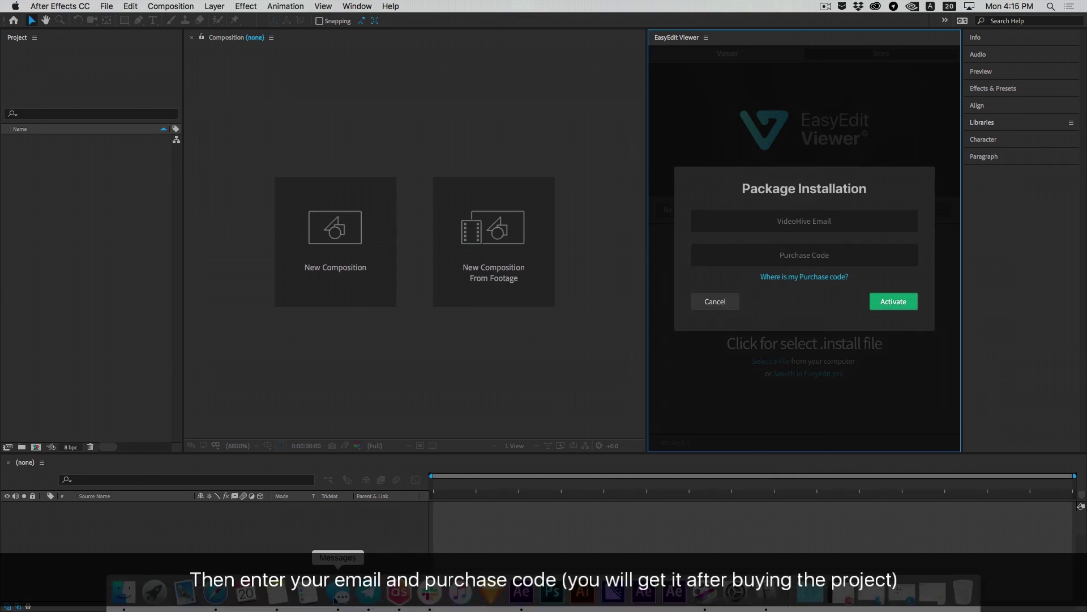
pyautogui.click(280, 602)
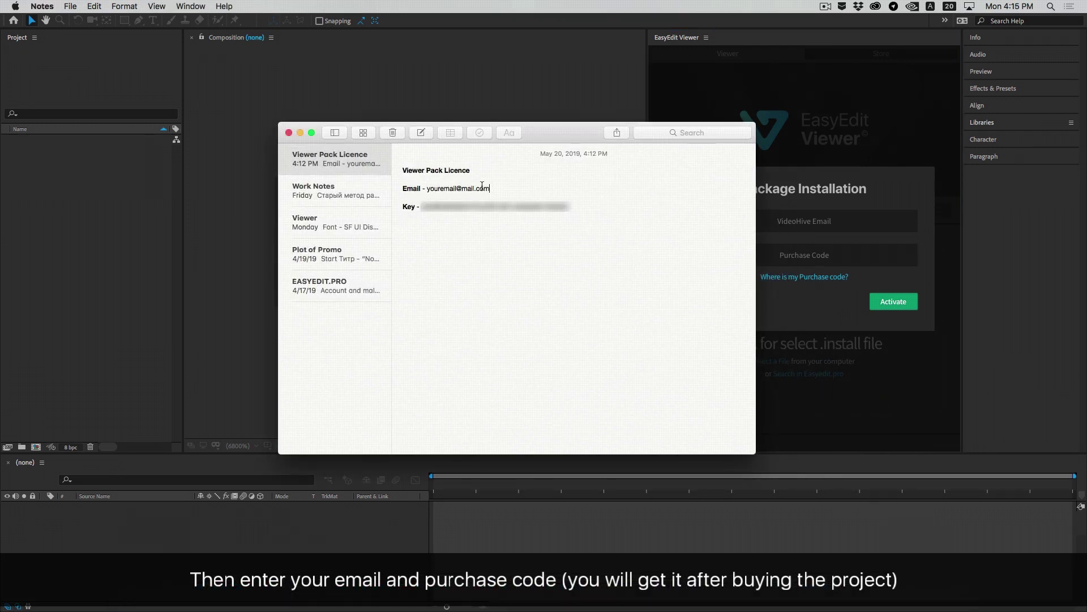
pyautogui.click(859, 213)
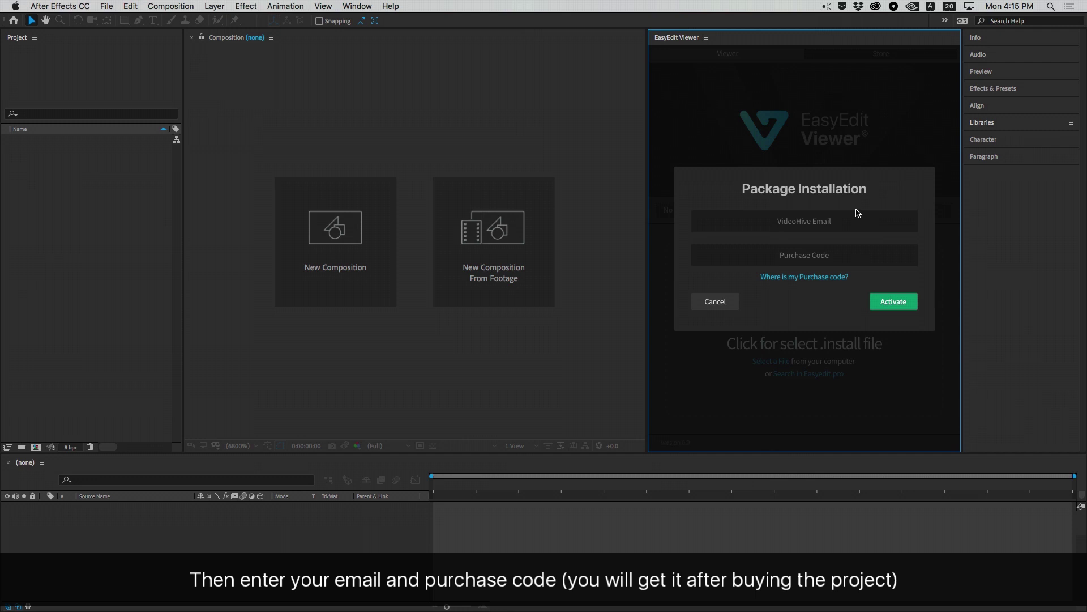
# Paste the purchase code from the licence note into its field and activate the package
pyautogui.moveTo(420, 610)
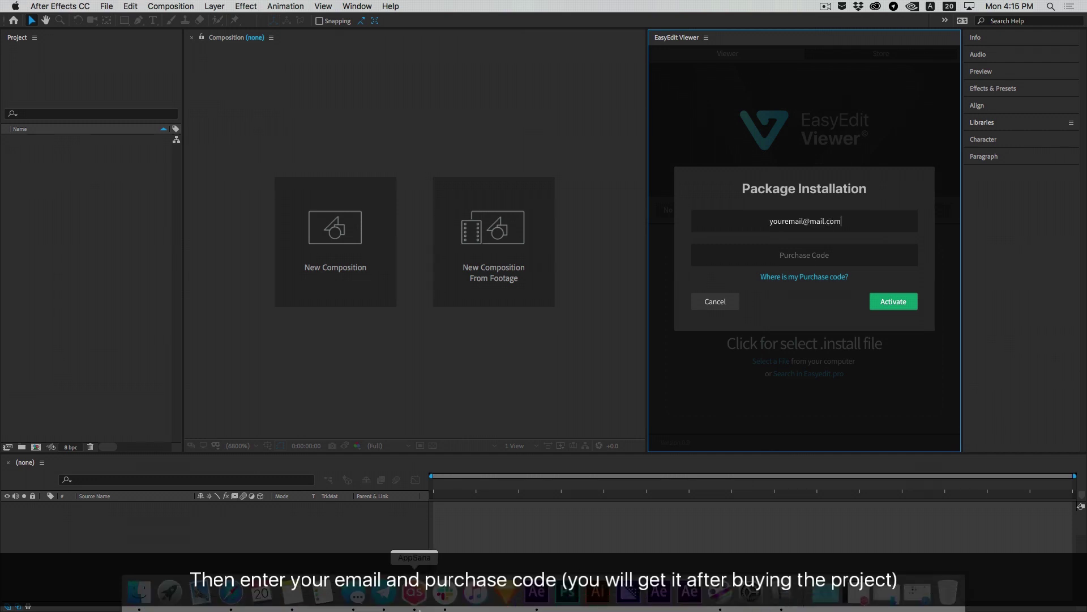
pyautogui.click(301, 599)
pyautogui.moveTo(572, 207); pyautogui.dragTo(420, 201)
pyautogui.click(744, 33)
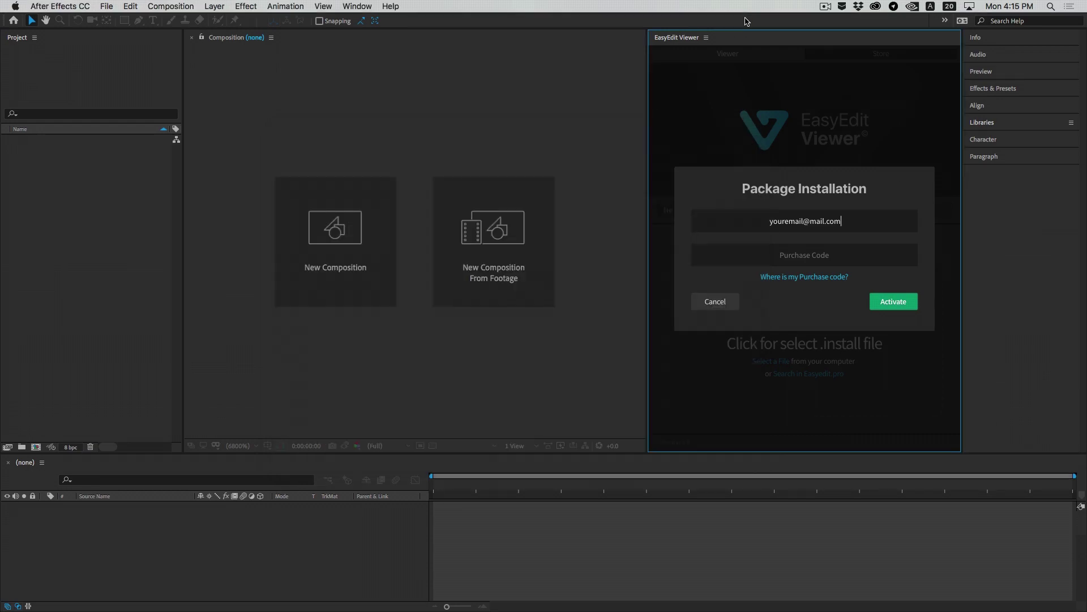
pyautogui.click(805, 255)
pyautogui.press('super+v')
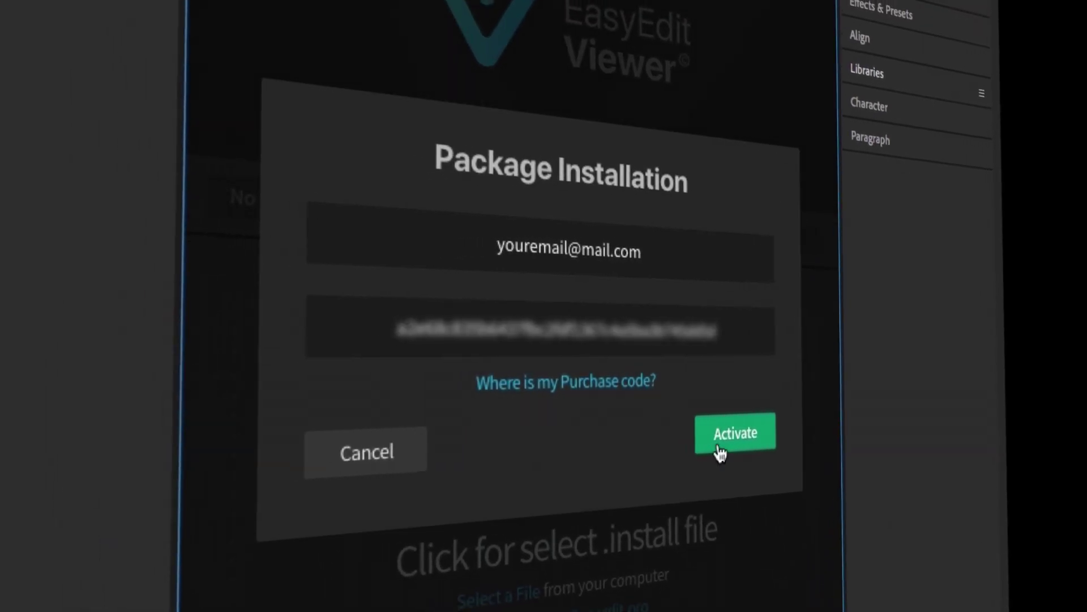
pyautogui.click(705, 437)
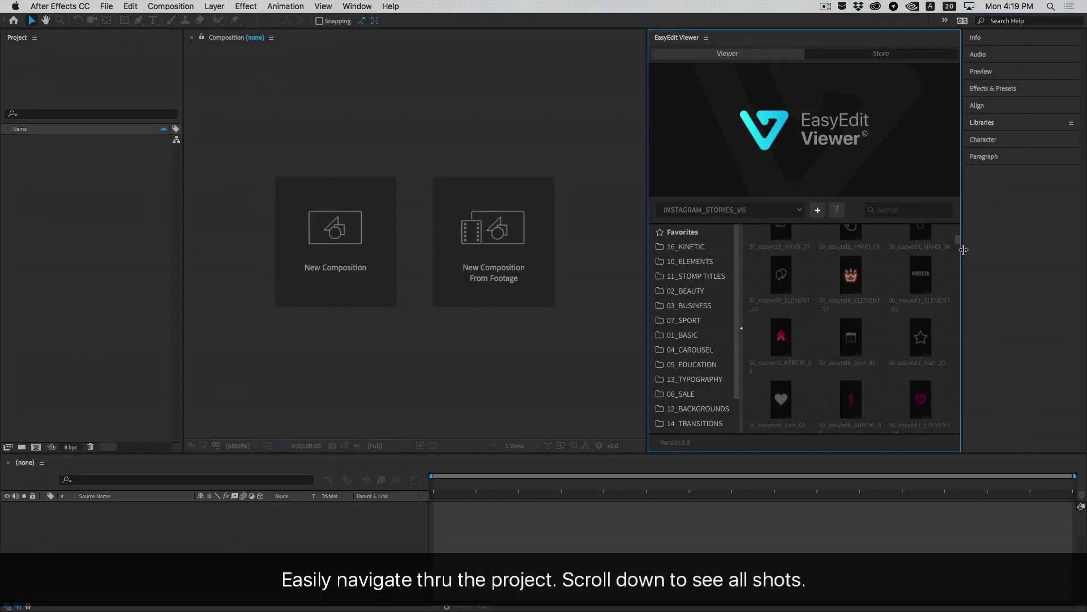
# Scroll the shot grid through the categories down to 50_easyedit_kinetic_06 and preview it
pyautogui.moveTo(958, 240); pyautogui.dragTo(953, 288)
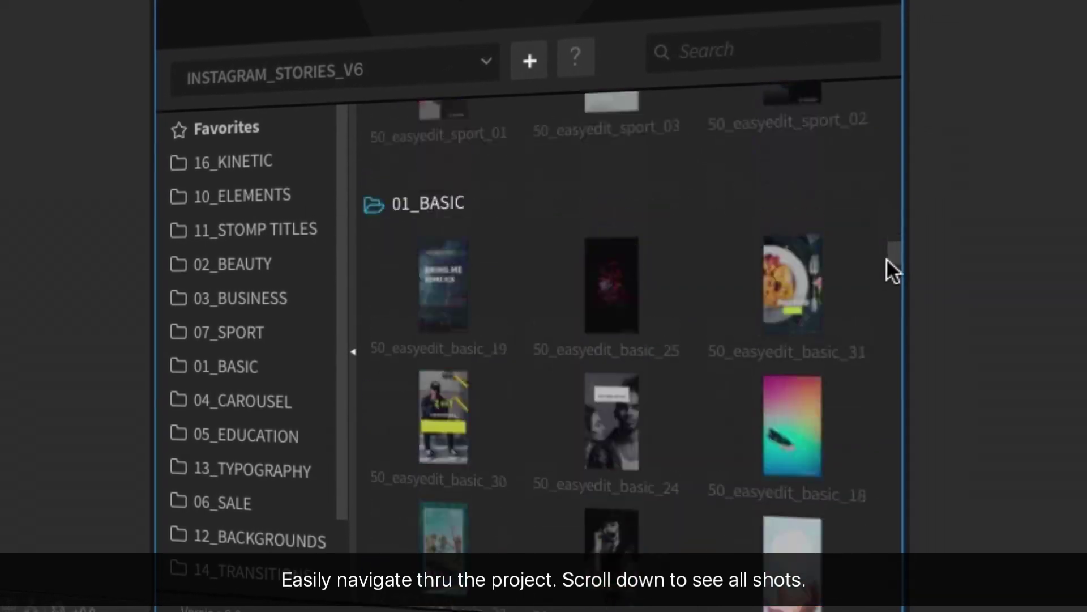
pyautogui.moveTo(887, 262); pyautogui.dragTo(891, 440)
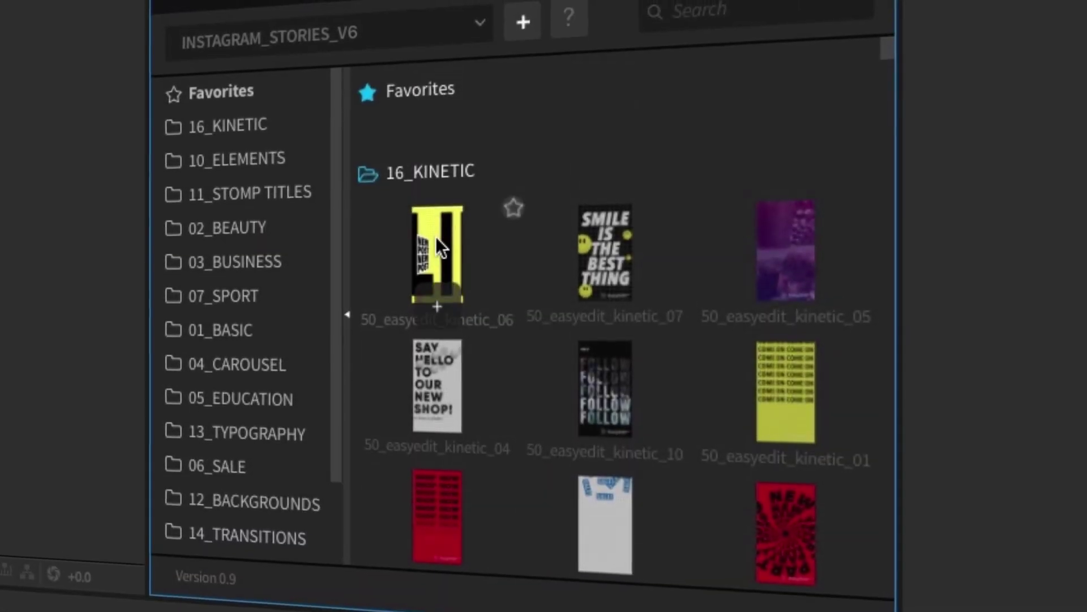
# Preview shot thumbnails, search the library for kinetic_08, then browse to the SALE shots
pyautogui.moveTo(436, 291)
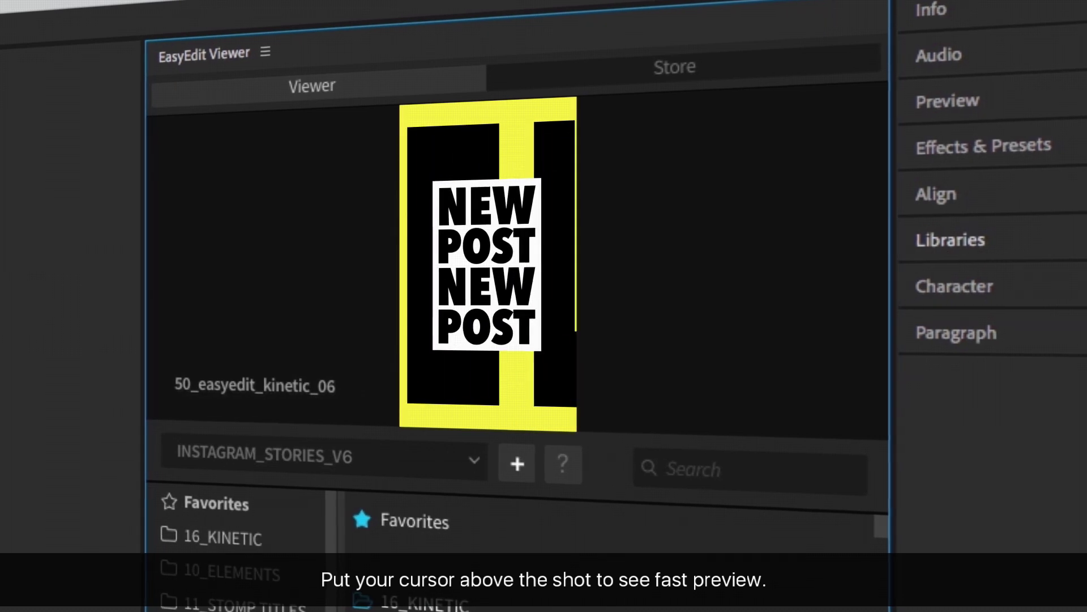
pyautogui.moveTo(604, 561)
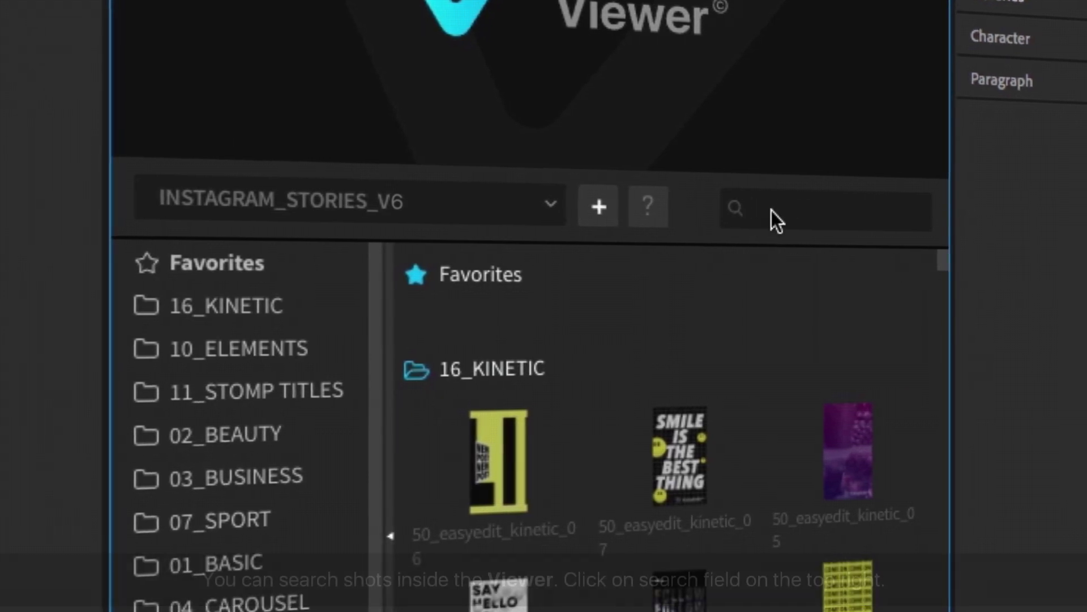
pyautogui.write('kinetic_0')
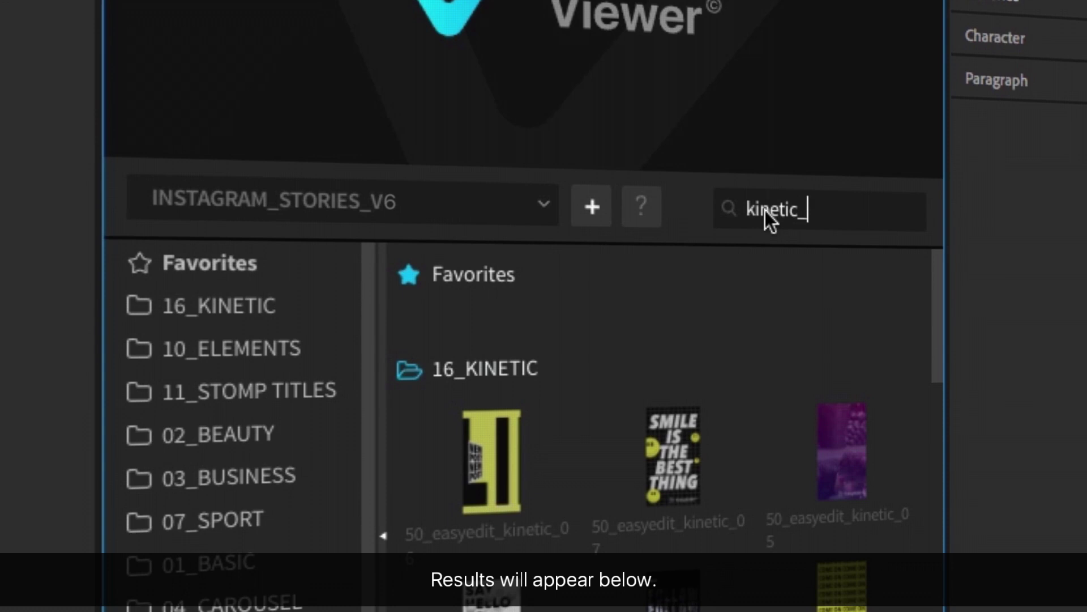
pyautogui.write('8')
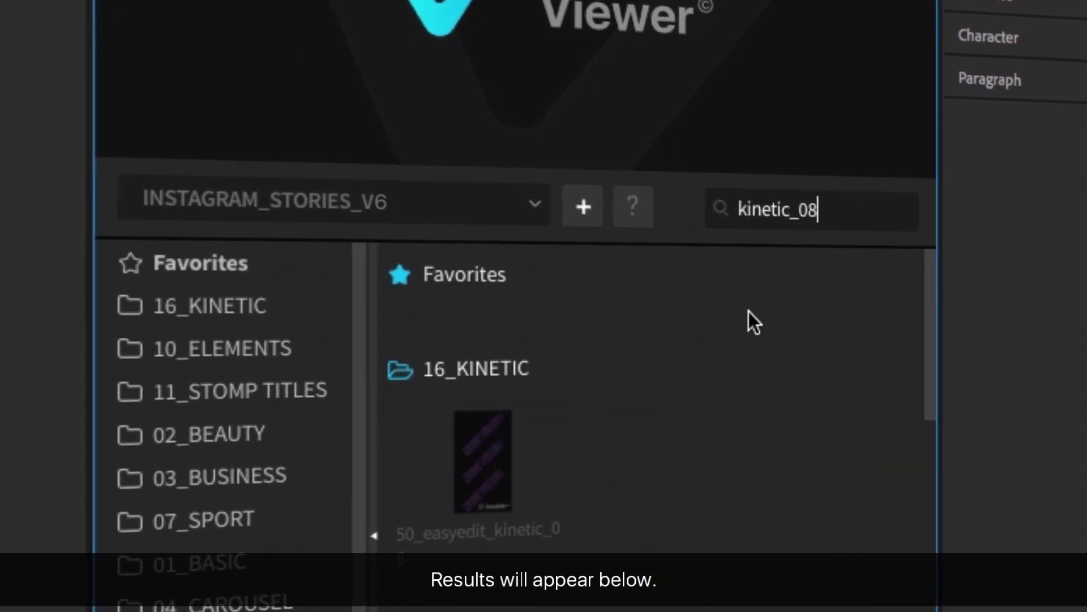
pyautogui.moveTo(491, 441)
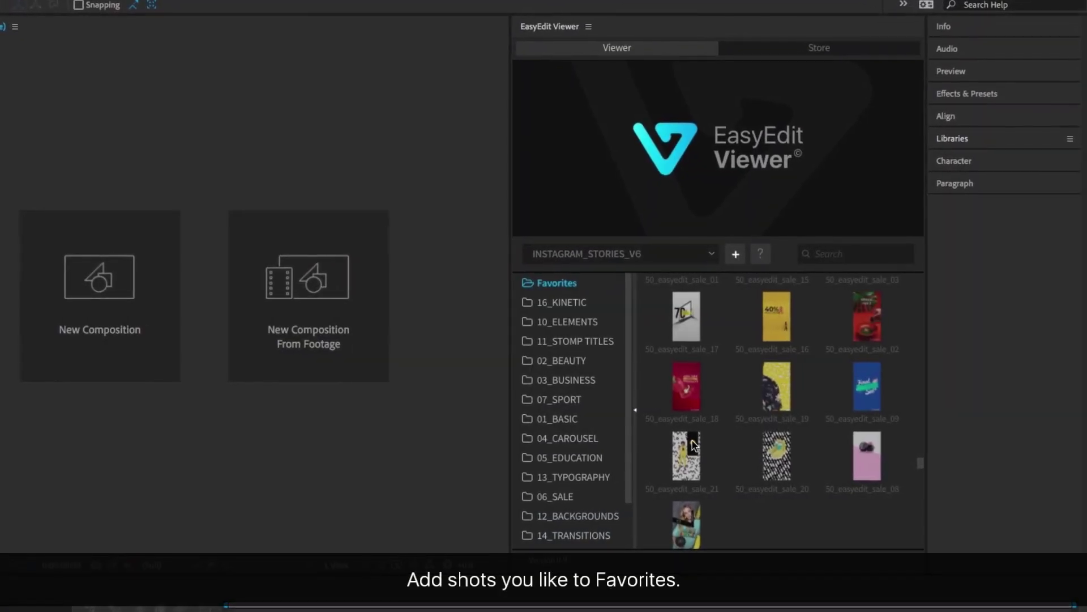
# Star 50_easyedit_sale_21, then scroll to the top of the grid to find it under Favorites
pyautogui.moveTo(693, 446)
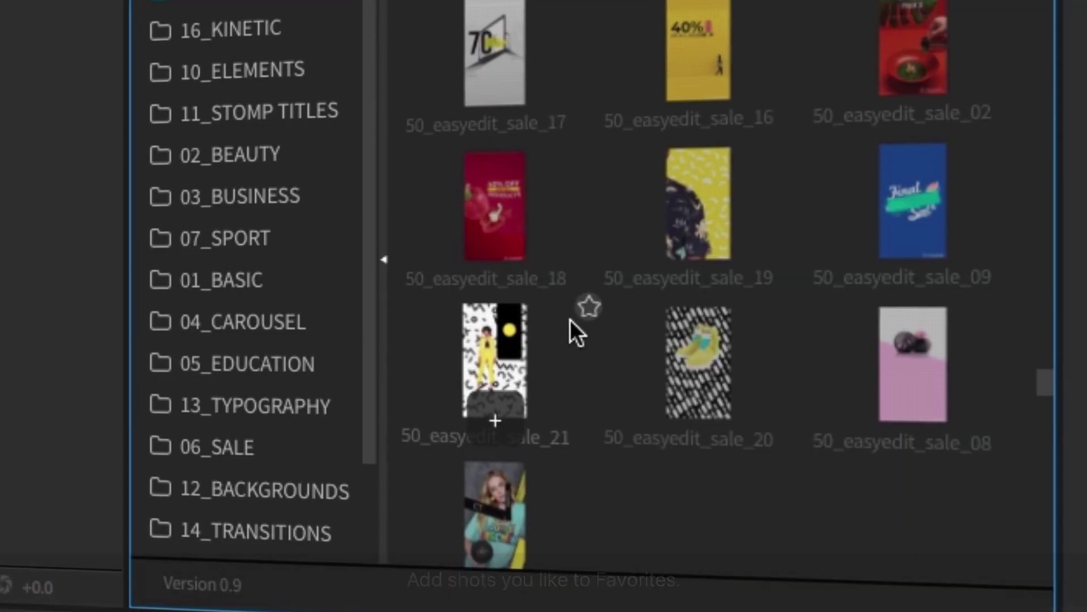
pyautogui.click(589, 308)
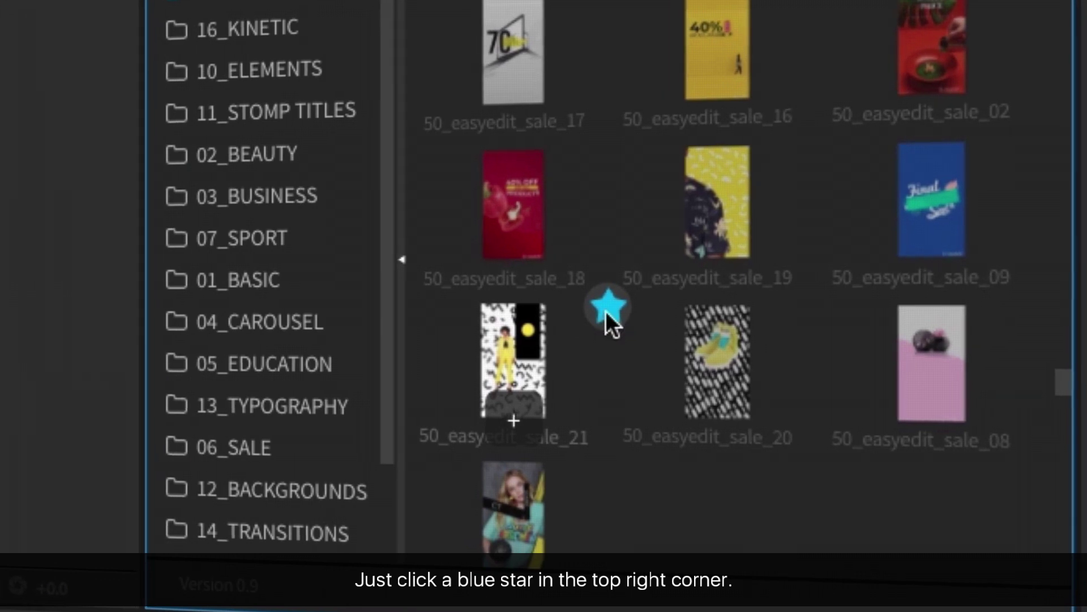
pyautogui.moveTo(743, 342)
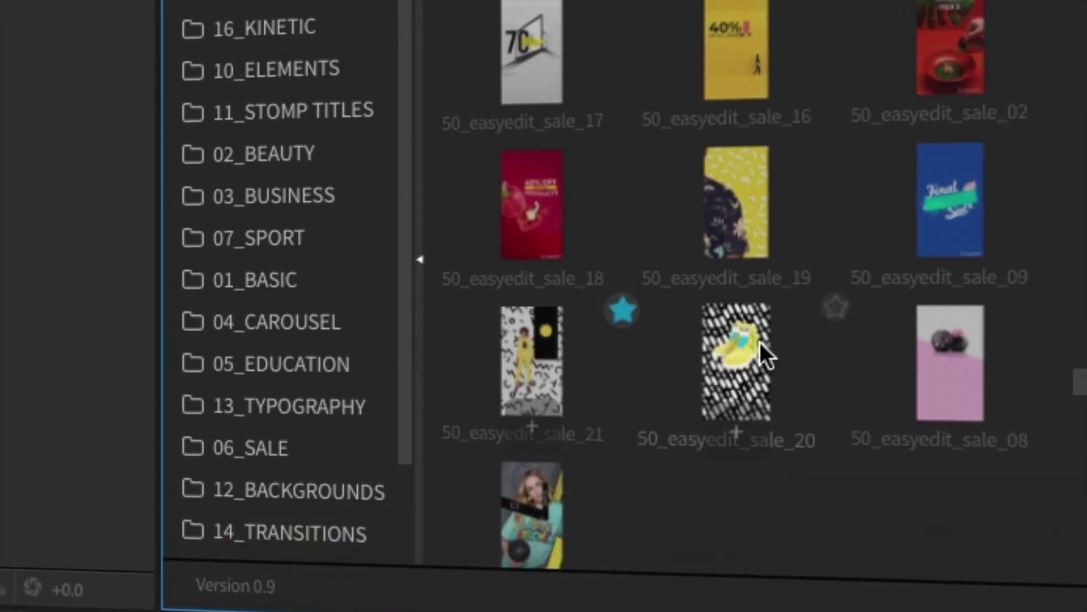
pyautogui.moveTo(1079, 391); pyautogui.dragTo(1060, 62)
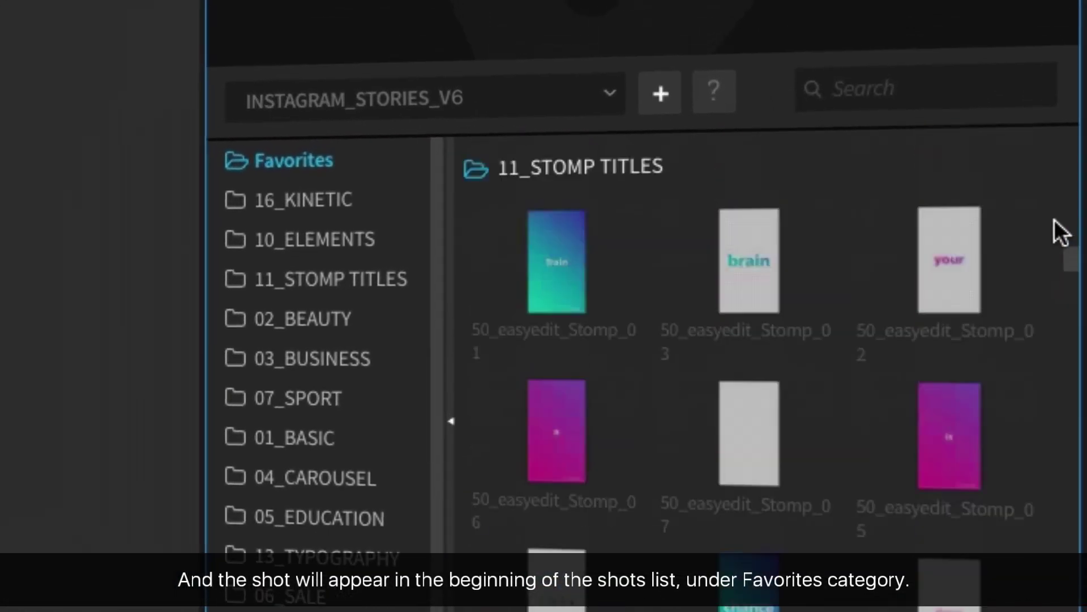
pyautogui.moveTo(1056, 222); pyautogui.dragTo(1056, 138)
pyautogui.moveTo(606, 353)
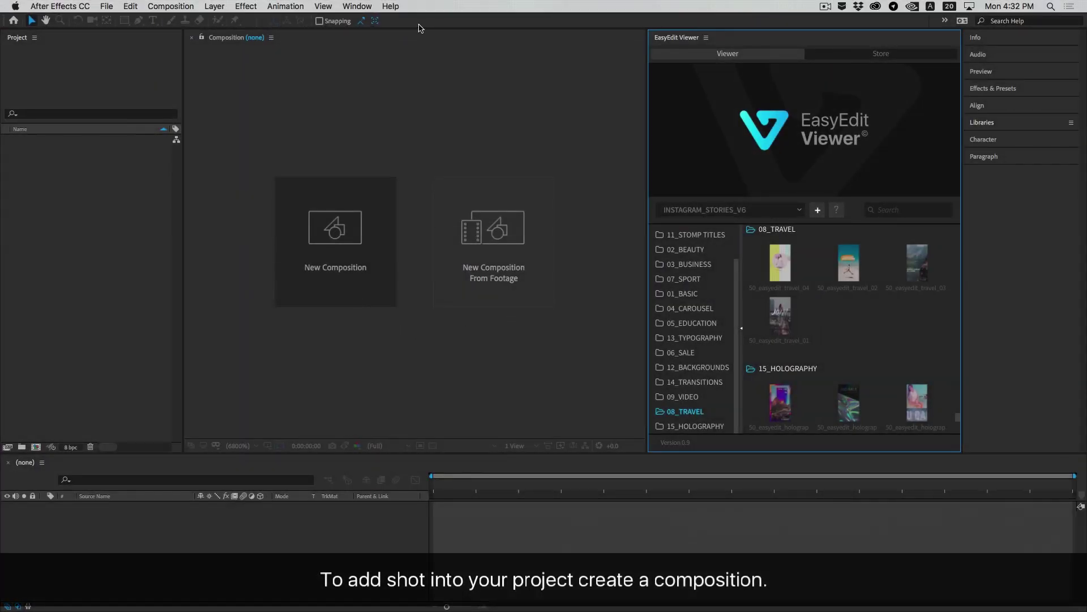
# Start a new 1080×1920, 30 fps composition and name it 'My Instagram Storie'
pyautogui.click(348, 248)
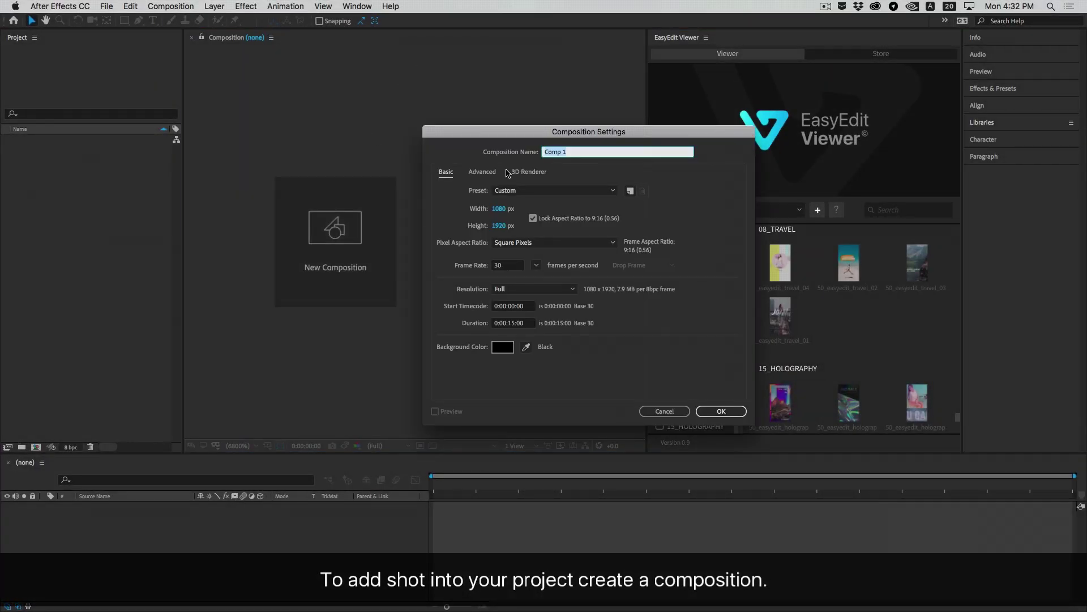
pyautogui.click(573, 153)
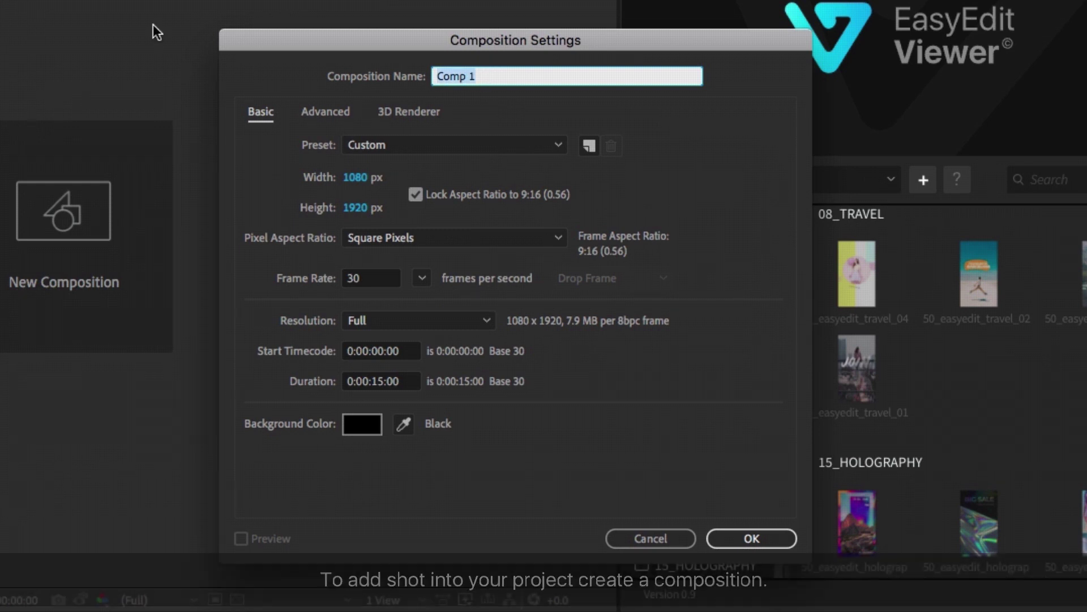
pyautogui.write('My Instagram Stori')
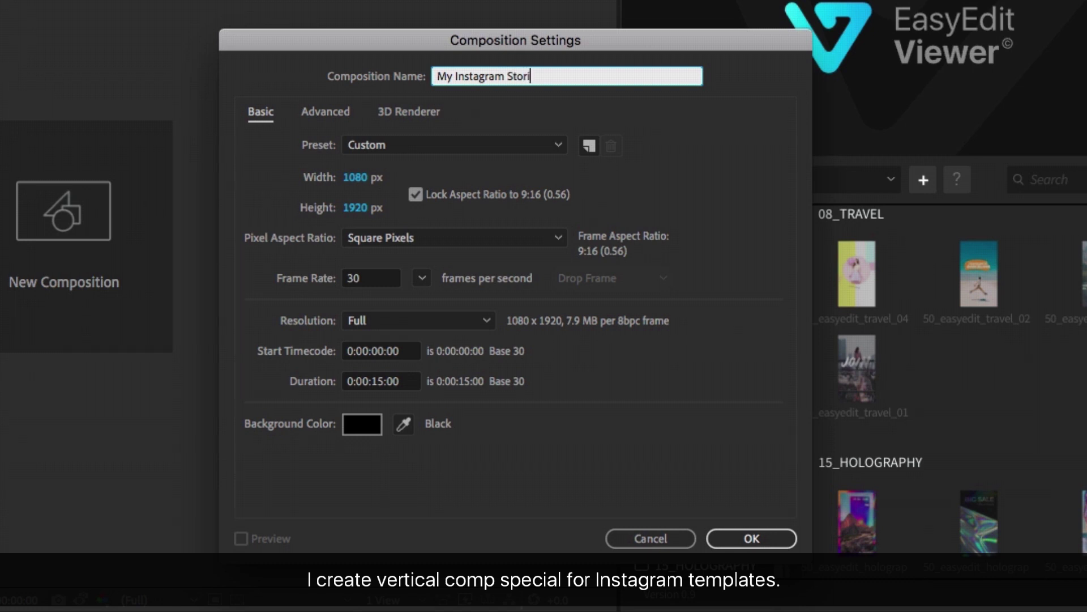
pyautogui.write('e')
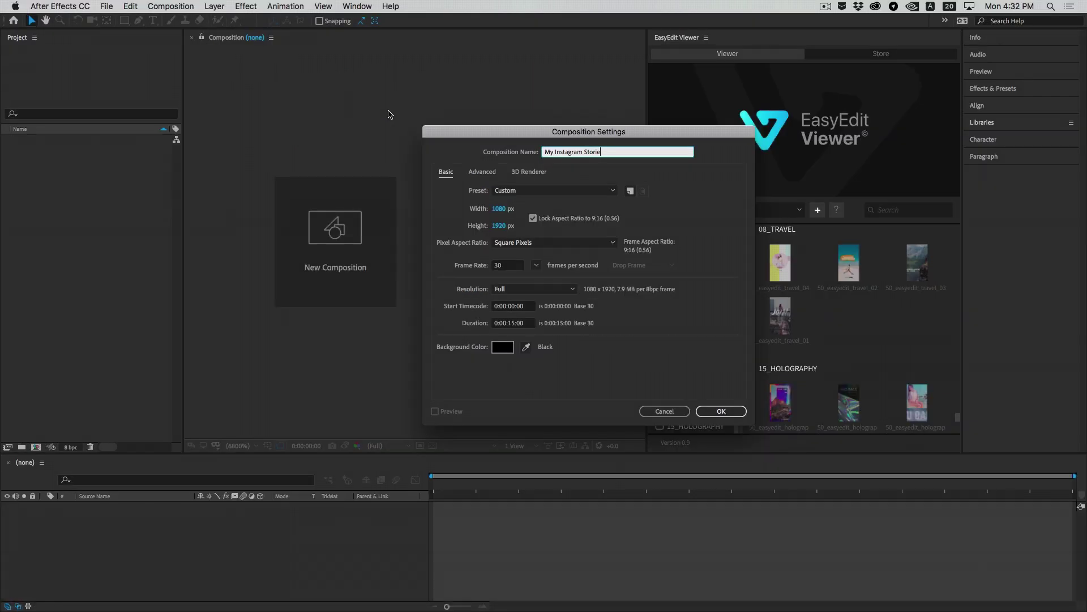
# Confirm the composition, then import 50_easyedit_kinetic_02 from the 16_KINETIC collection
pyautogui.click(721, 412)
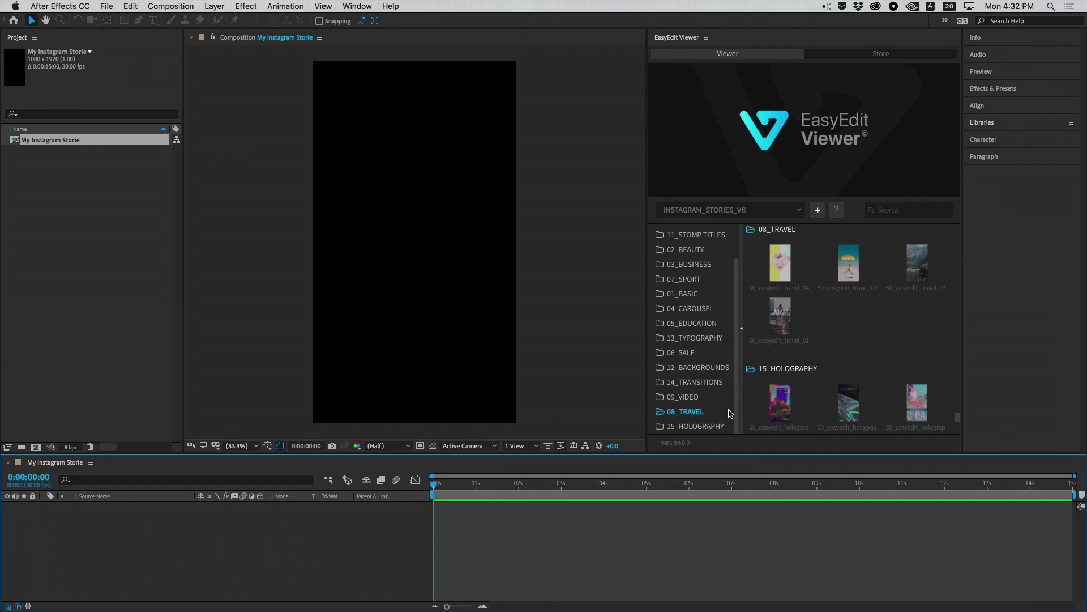
pyautogui.scroll(3, 701, 365)
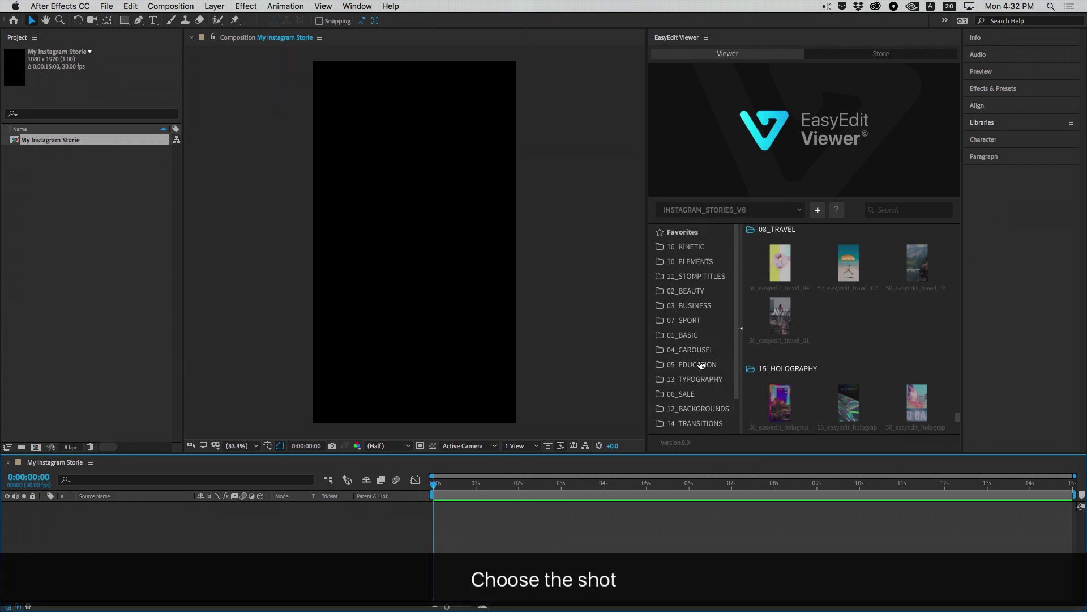
pyautogui.click(692, 252)
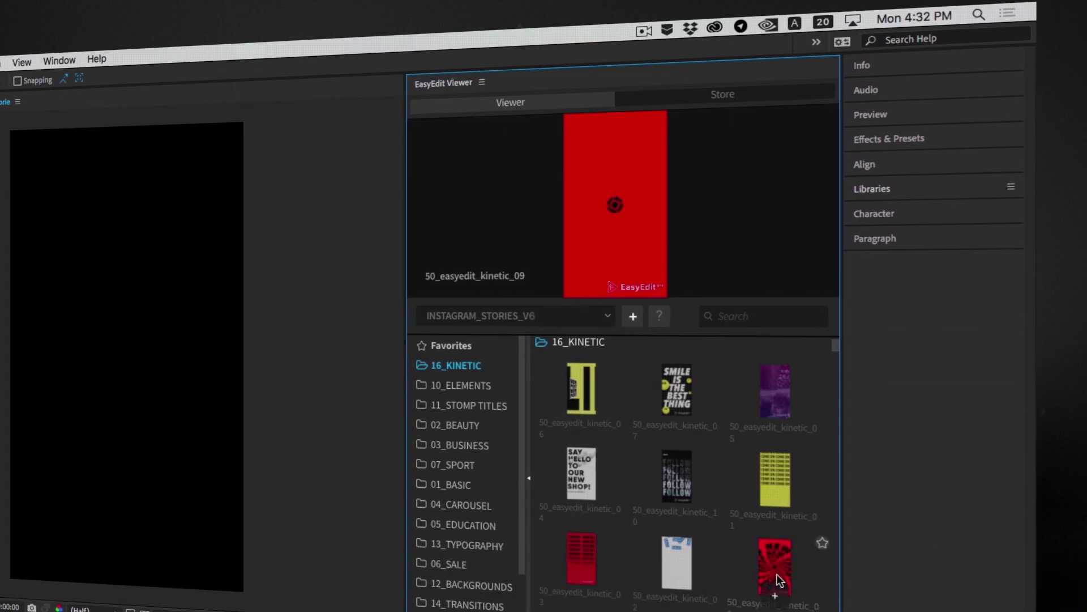
pyautogui.moveTo(680, 561)
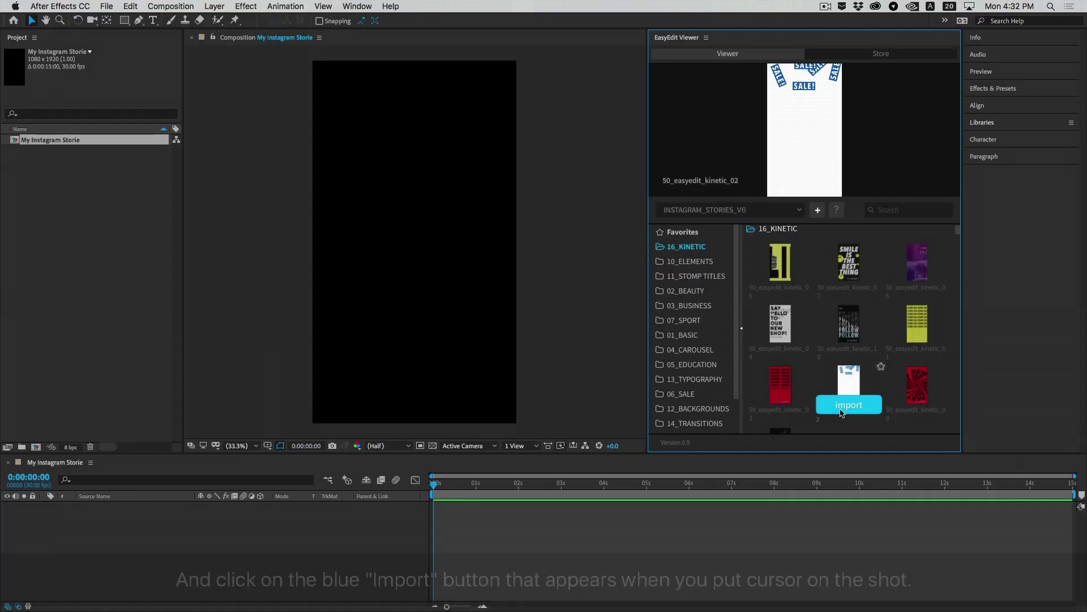
pyautogui.click(673, 466)
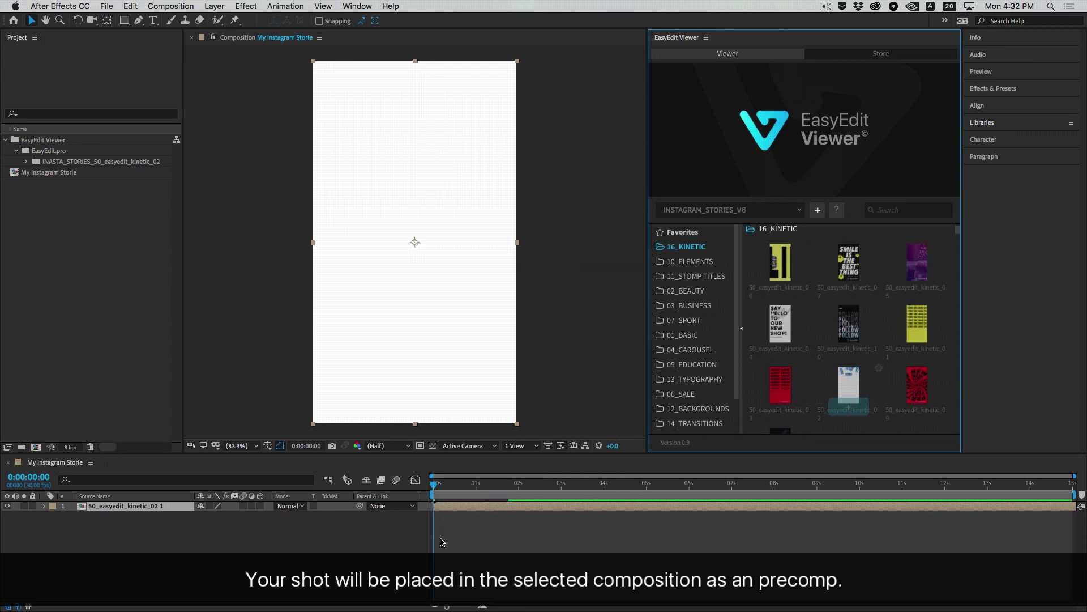
pyautogui.click(434, 485)
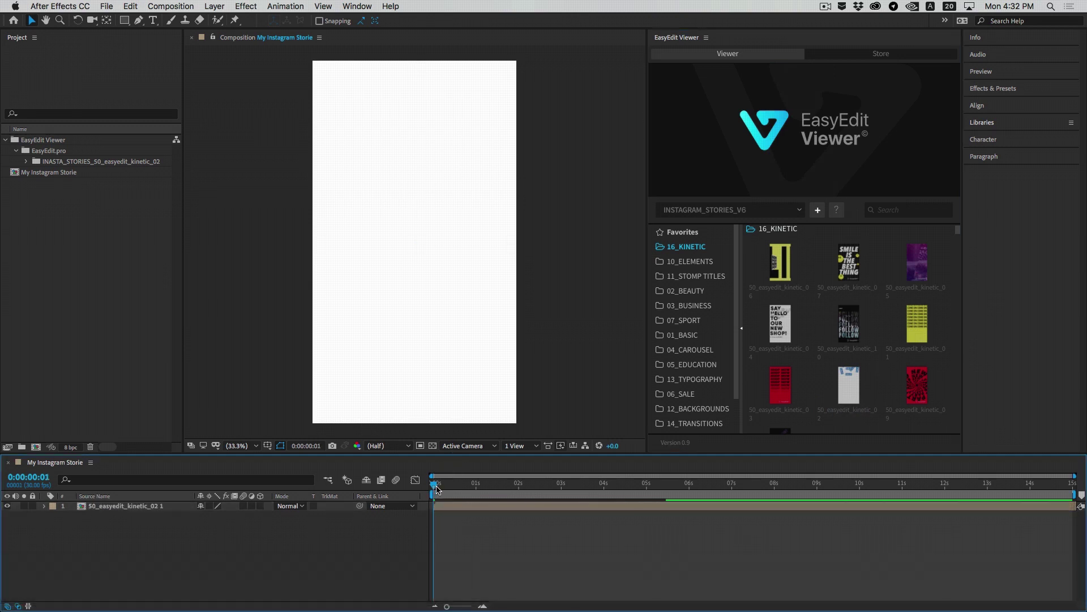
pyautogui.moveTo(459, 491); pyautogui.dragTo(690, 497)
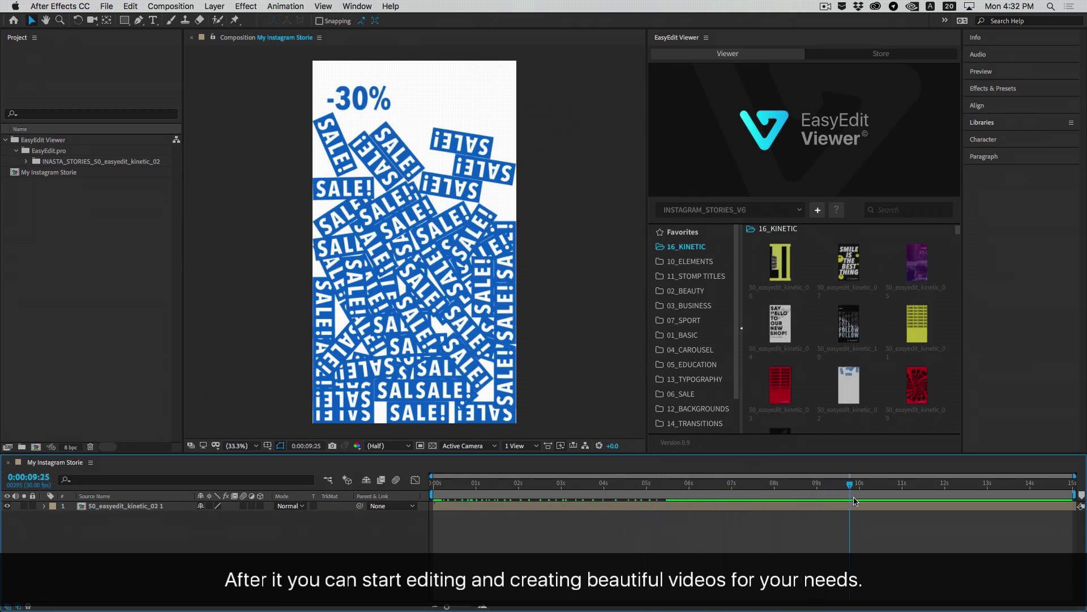
pyautogui.moveTo(620, 501); pyautogui.dragTo(433, 496)
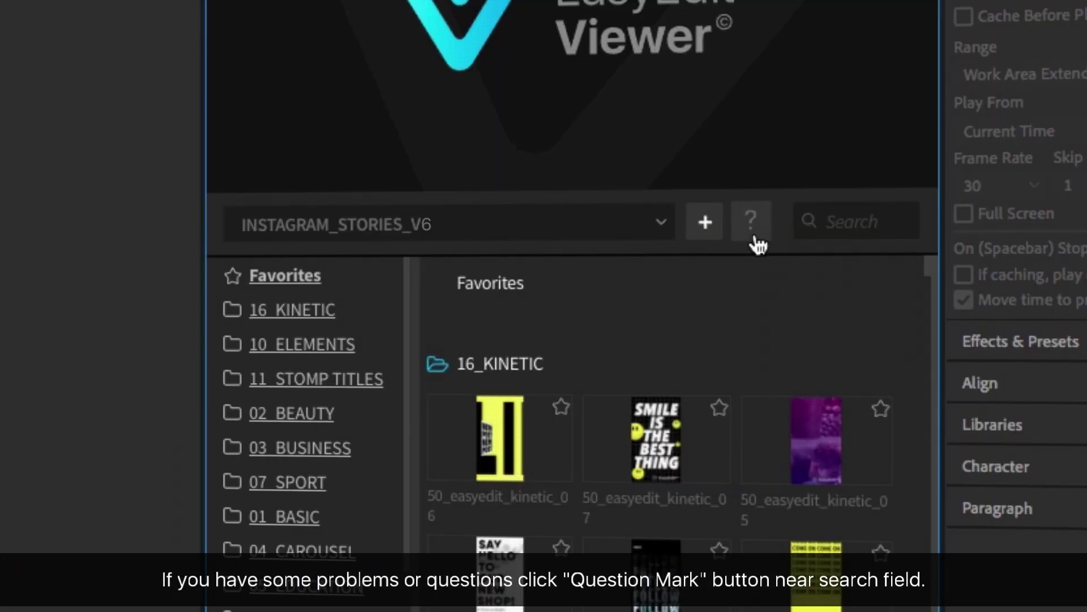
# Open EasyEdit's Additional Information dialog and visit its Support page
pyautogui.click(761, 235)
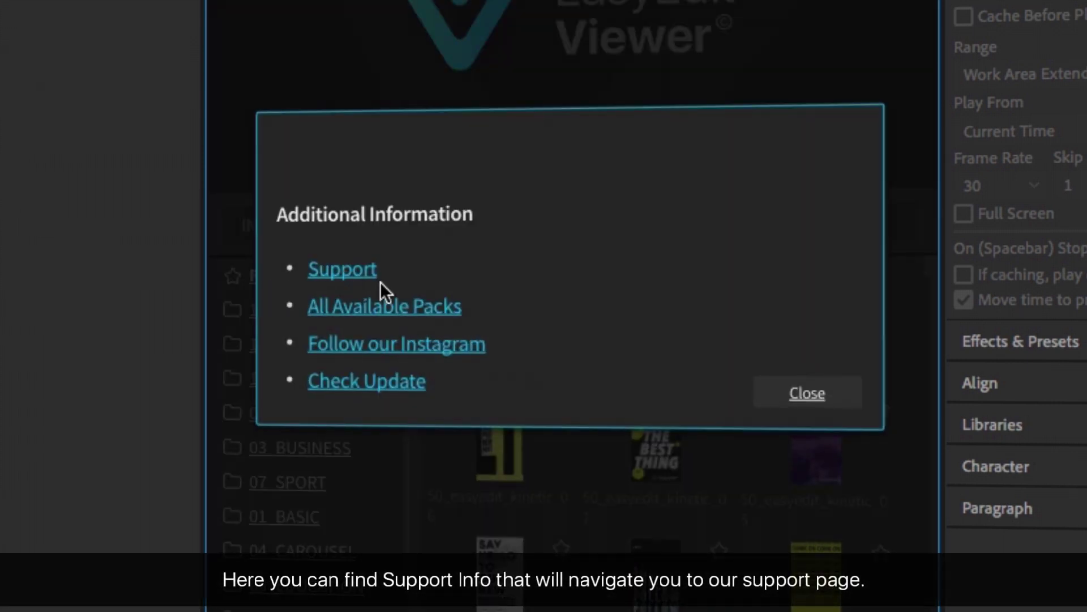
pyautogui.click(713, 238)
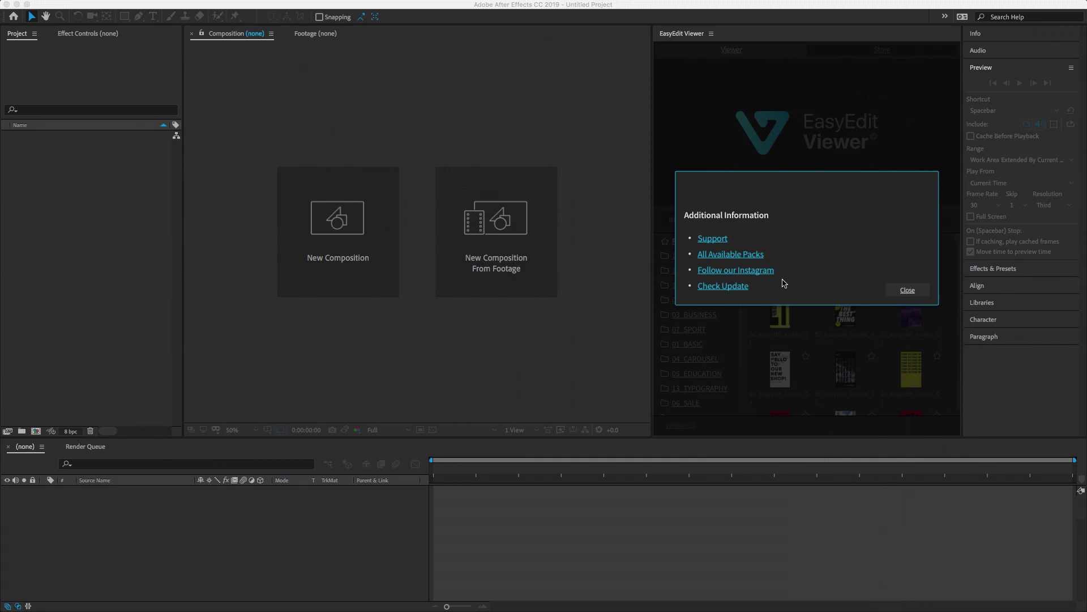
# Close the information dialog and browse the EasyEdit Store packs, from Essential Typography Library onward
pyautogui.click(907, 291)
pyautogui.click(860, 52)
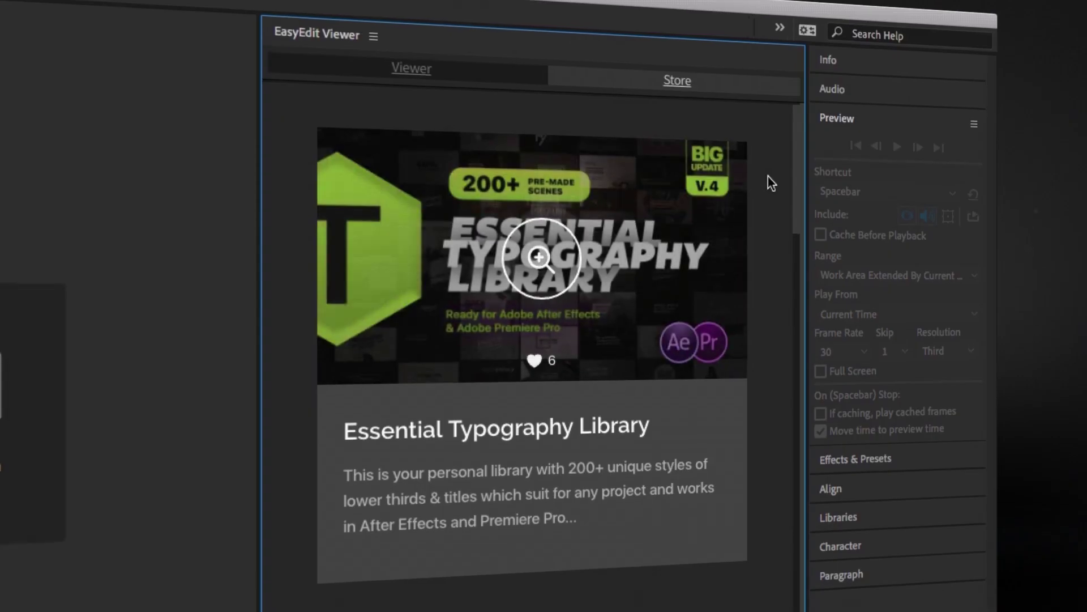
pyautogui.scroll(-8, 768, 157)
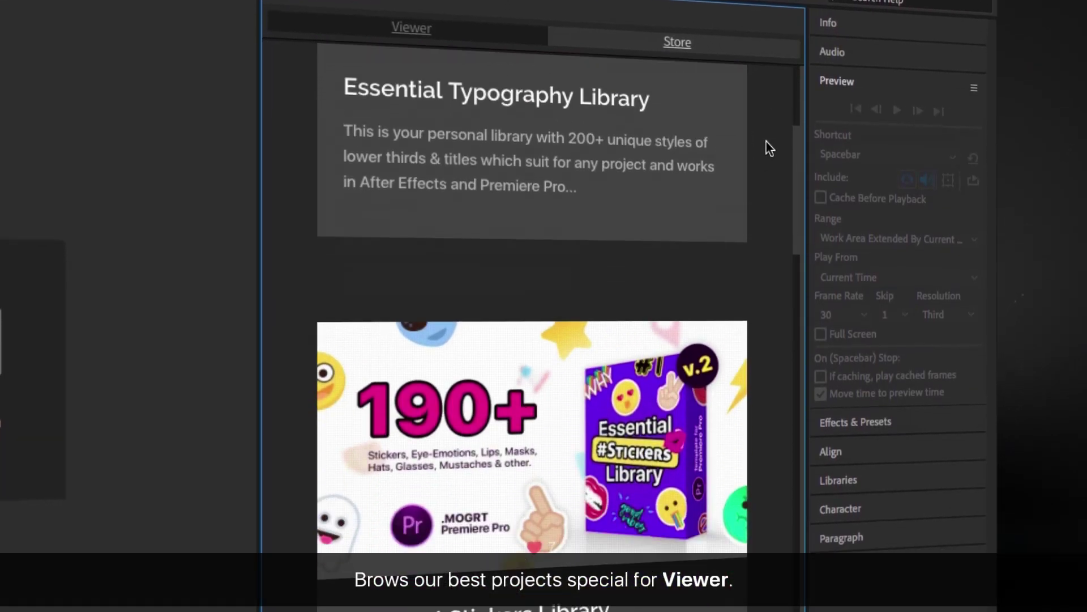
pyautogui.scroll(-10, 760, 140)
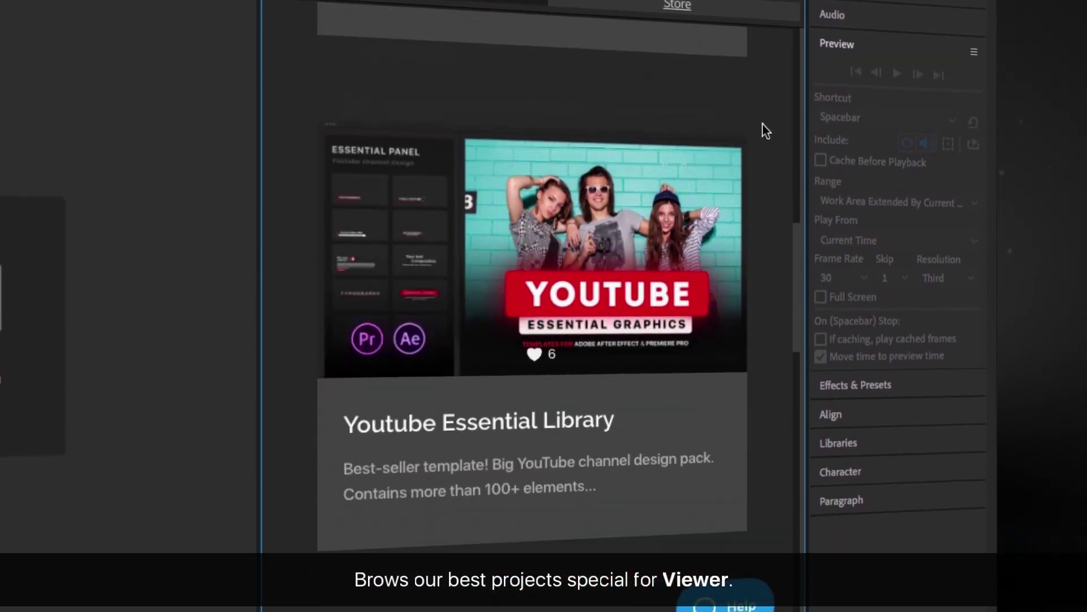
pyautogui.scroll(-10, 763, 116)
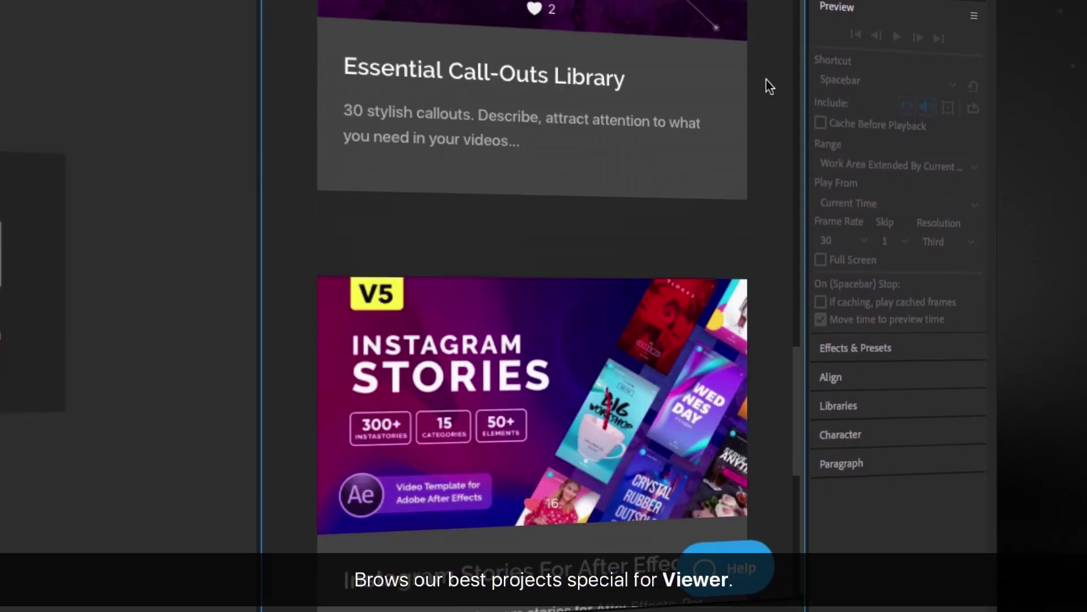
pyautogui.scroll(-2, 767, 71)
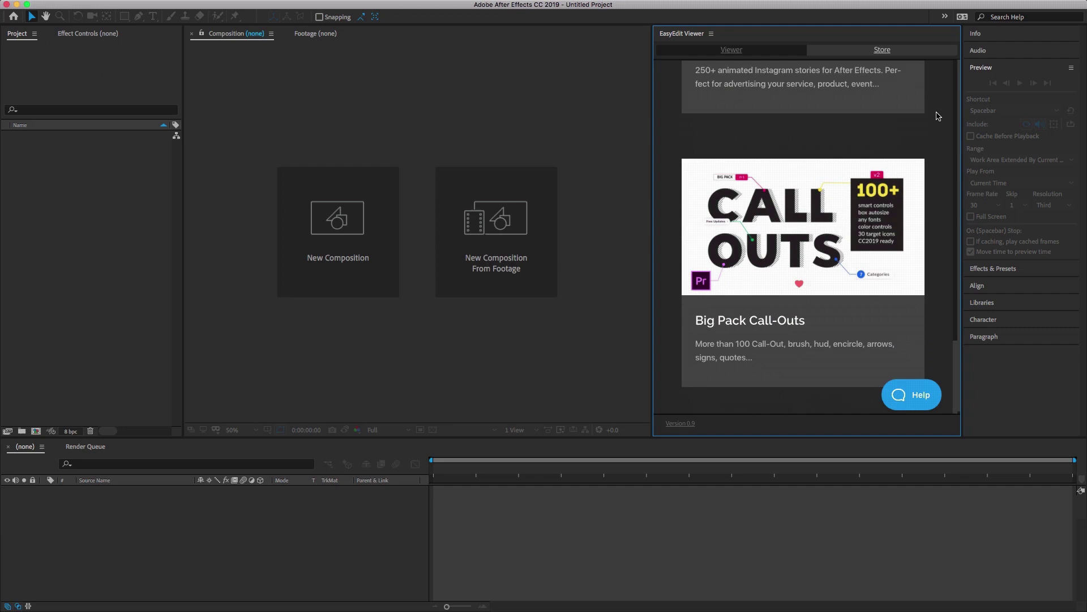
pyautogui.scroll(5, 767, 69)
pyautogui.scroll(15, 938, 110)
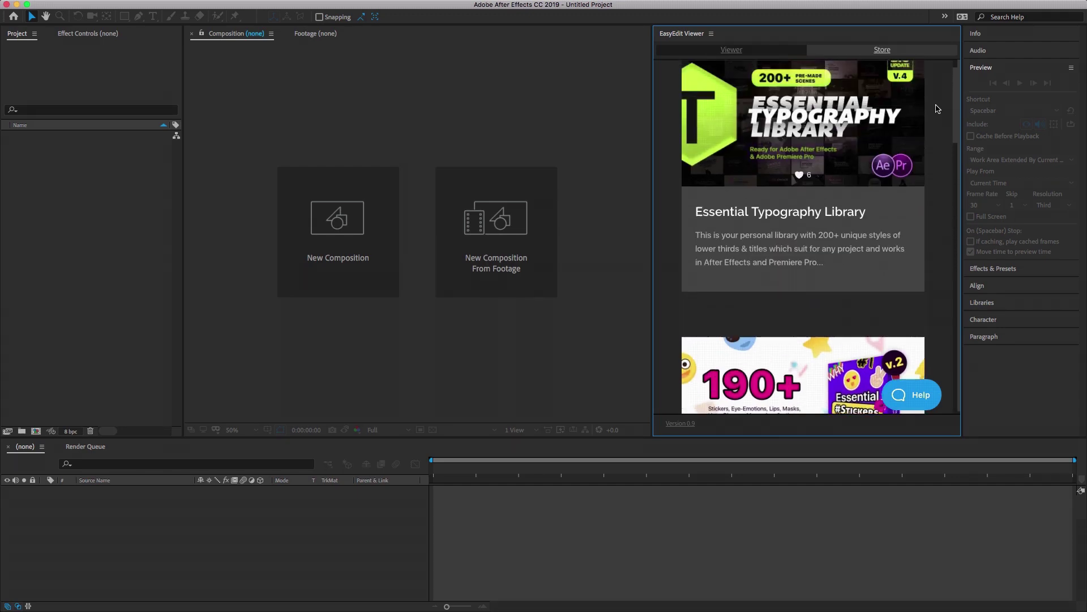
pyautogui.scroll(-3, 801, 212)
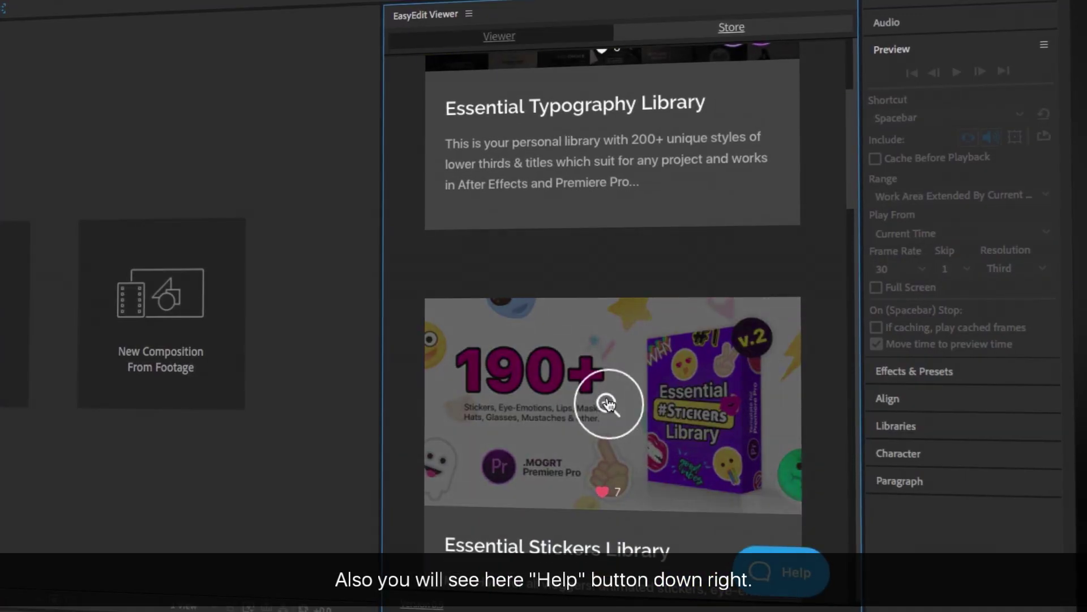
pyautogui.scroll(4, 607, 117)
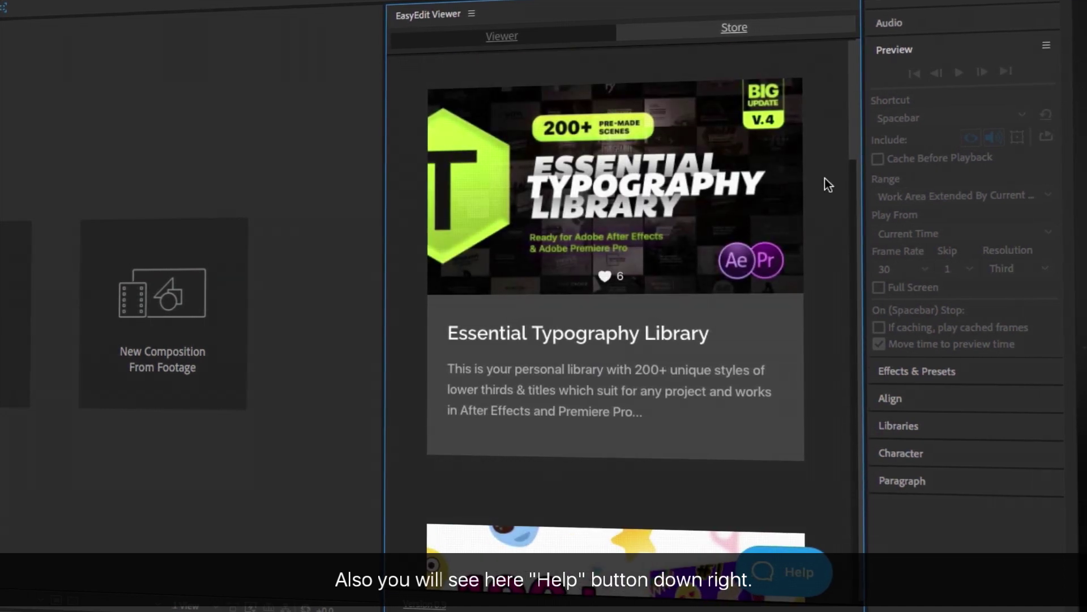
# Open EasyEdit Help and try the Email support form's address and message fields
pyautogui.click(802, 577)
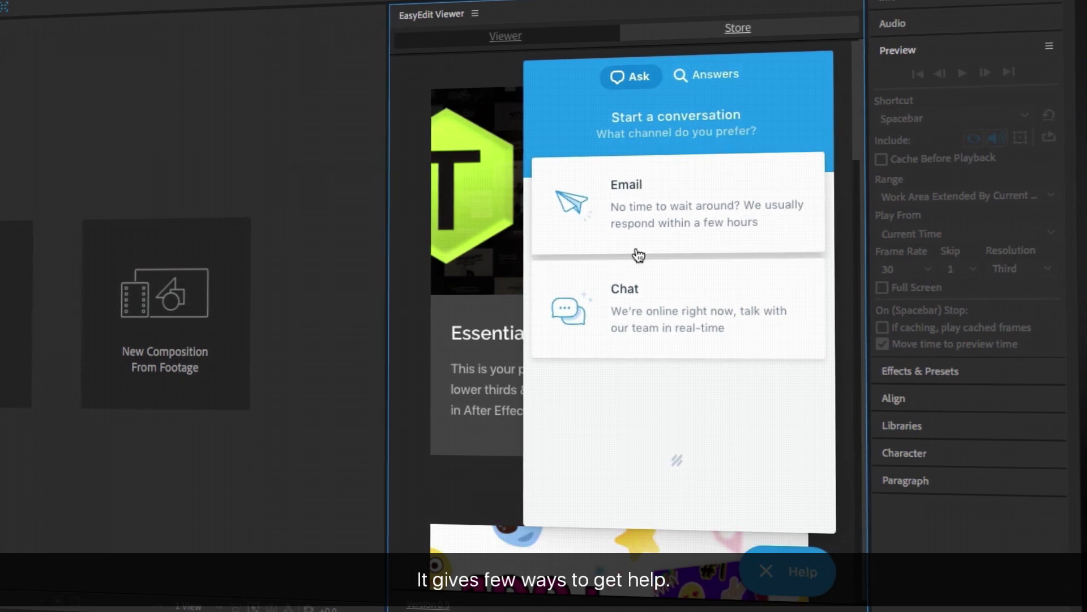
pyautogui.click(648, 211)
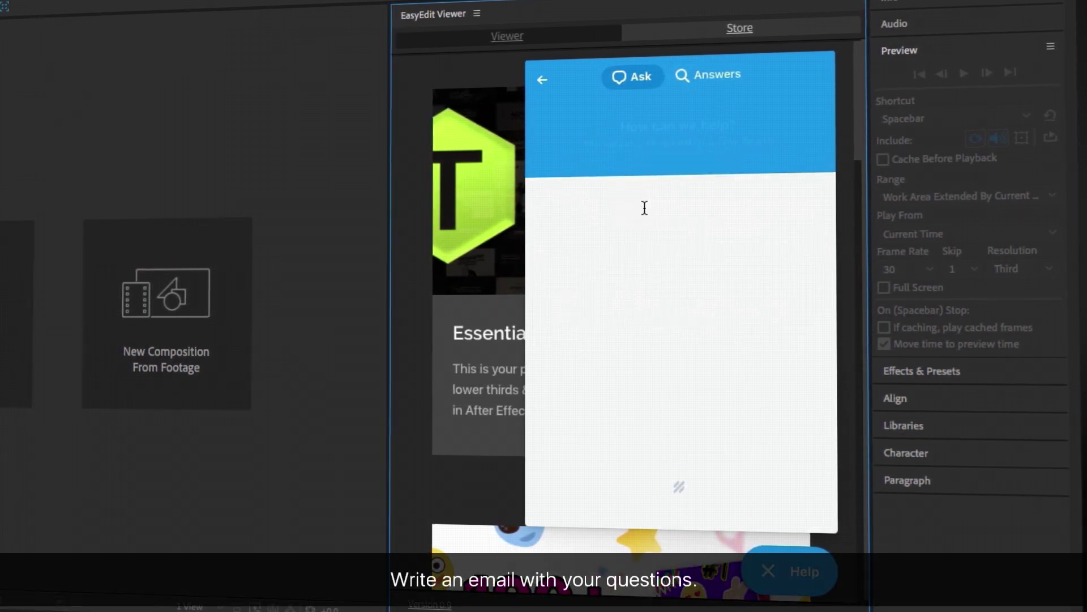
pyautogui.click(586, 252)
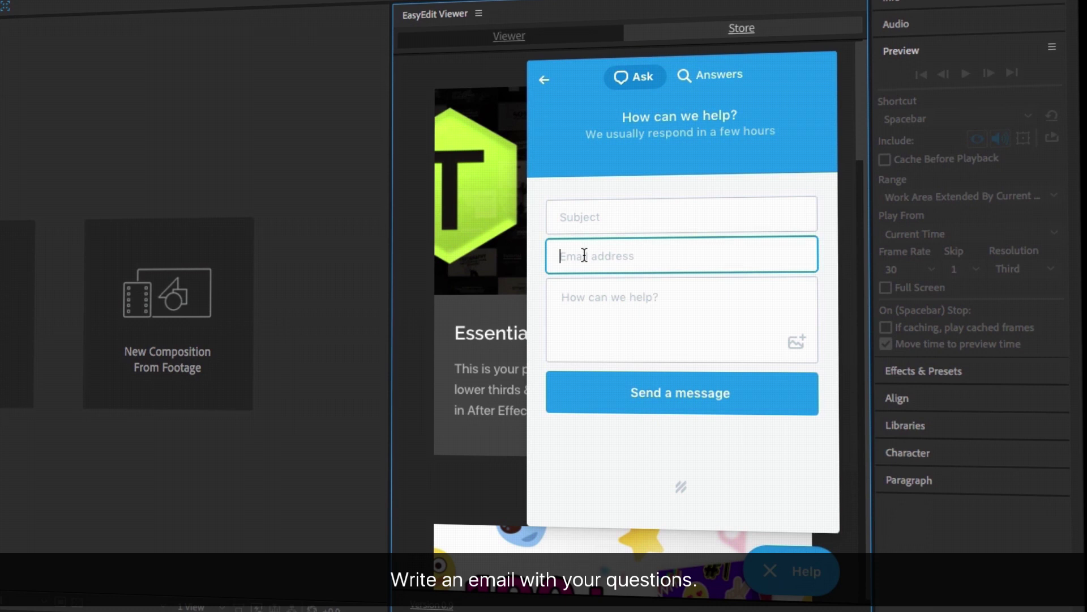
pyautogui.click(587, 310)
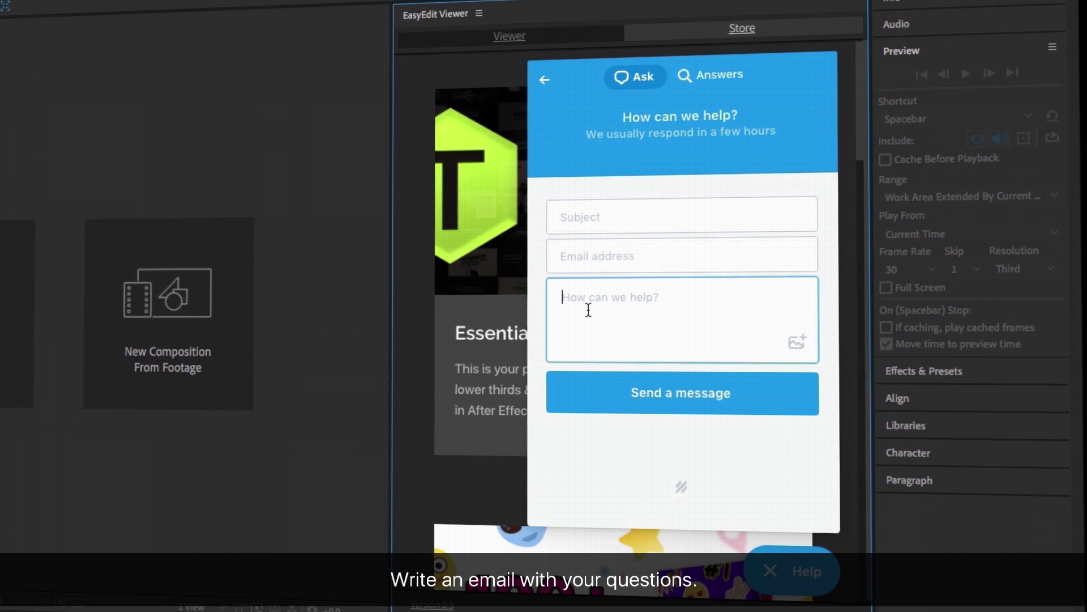
pyautogui.click(546, 79)
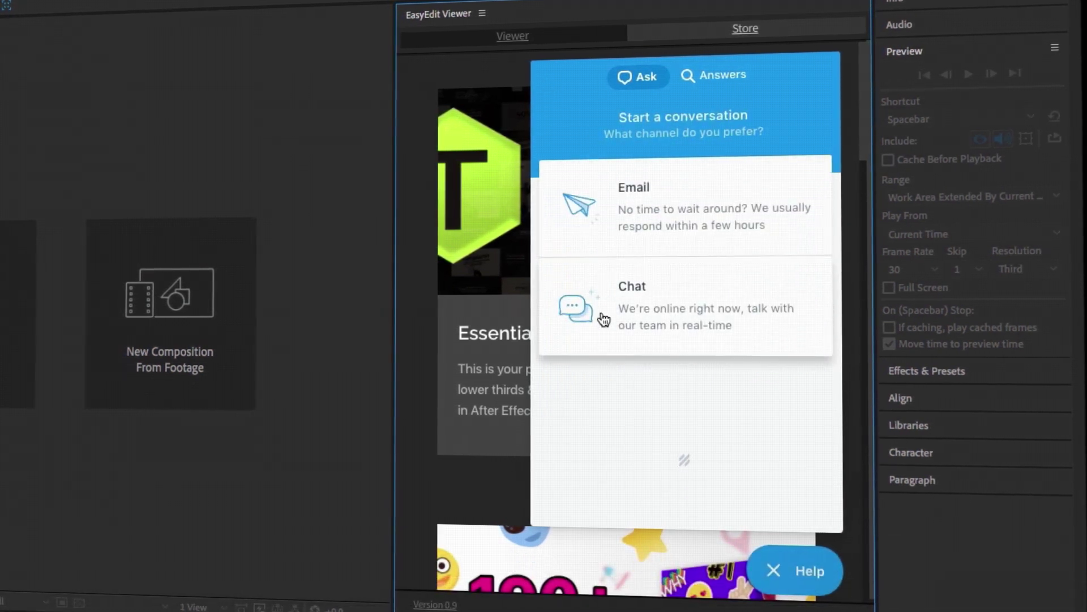
# Try the live Chat option, then switch to the Answers tab's Instant Answers
pyautogui.click(683, 294)
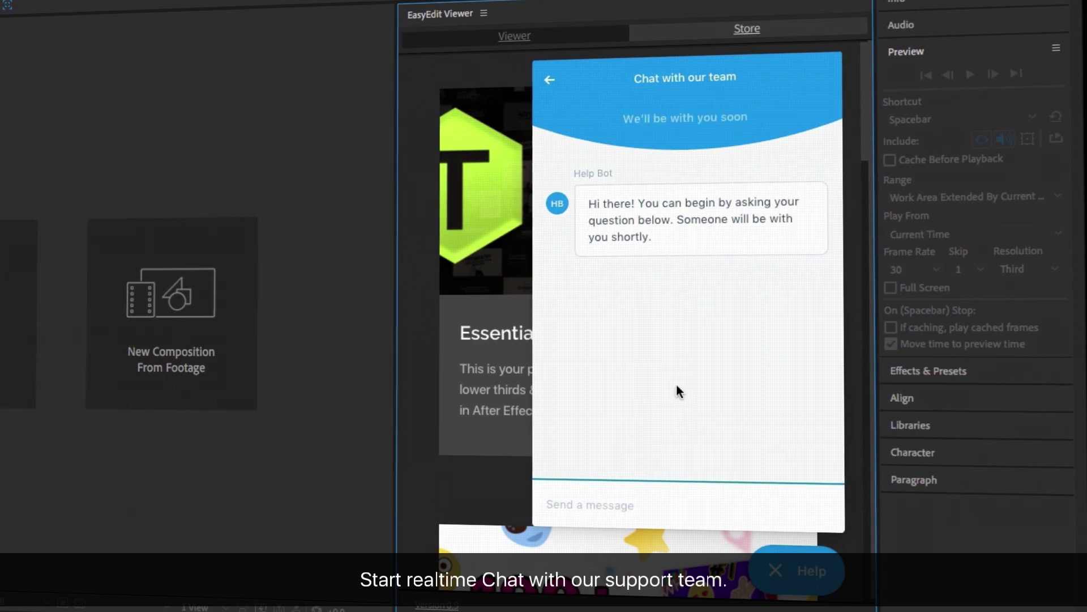
pyautogui.click(573, 500)
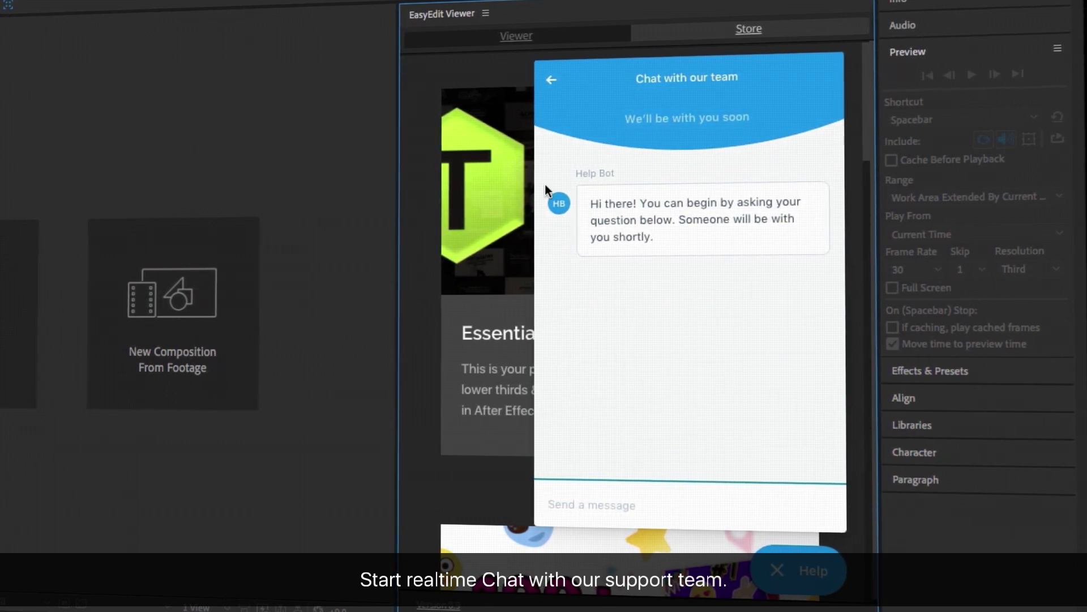
pyautogui.click(549, 75)
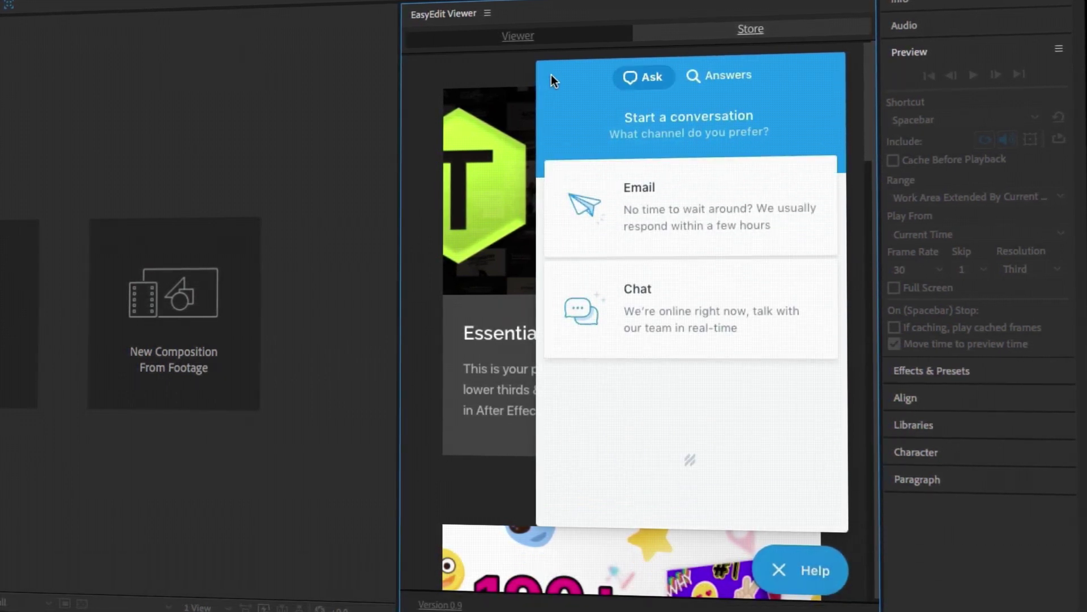
pyautogui.click(730, 85)
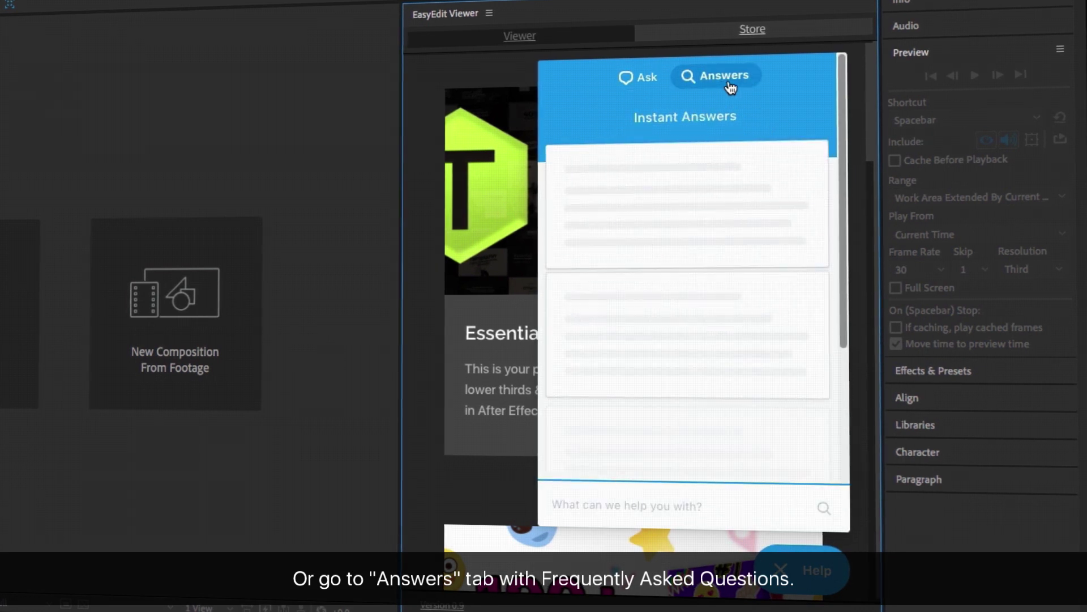